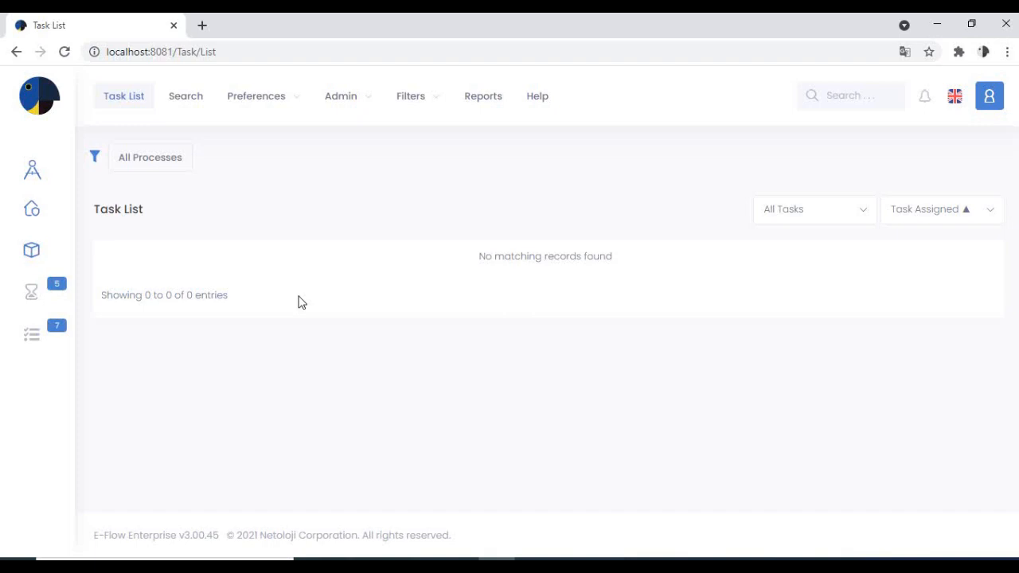
Switch to SQL Server Management Studio, copy the full INST_COURSE query filtered by STARTED dates, and look through its result rows.
{"action": "left_click", "coordinate": [647, 559]}
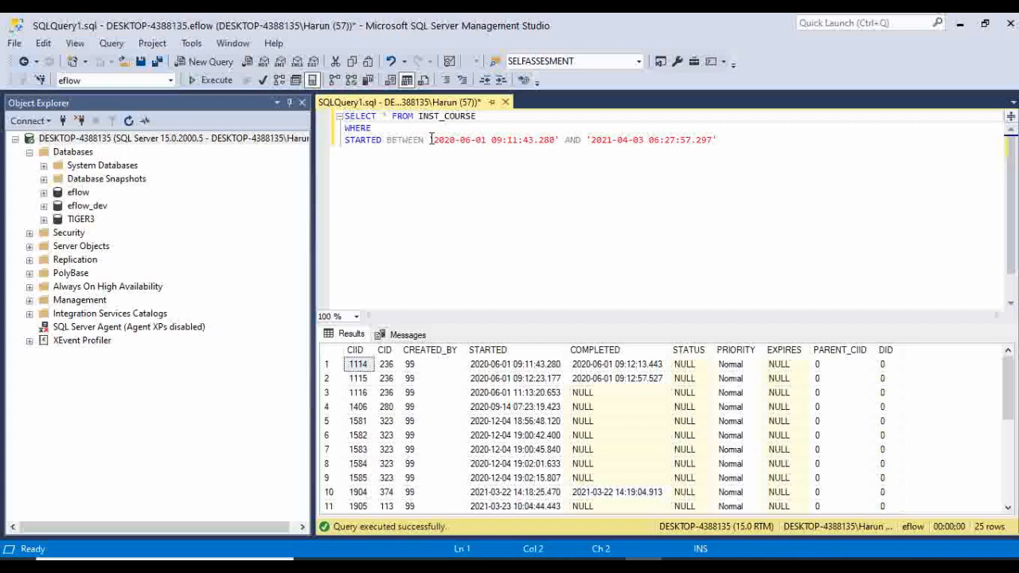
{"action": "left_click_drag", "start_coordinate": [735, 139], "coordinate": [340, 117]}
{"action": "key", "text": "ctrl+c"}
{"action": "left_click", "coordinate": [204, 82]}
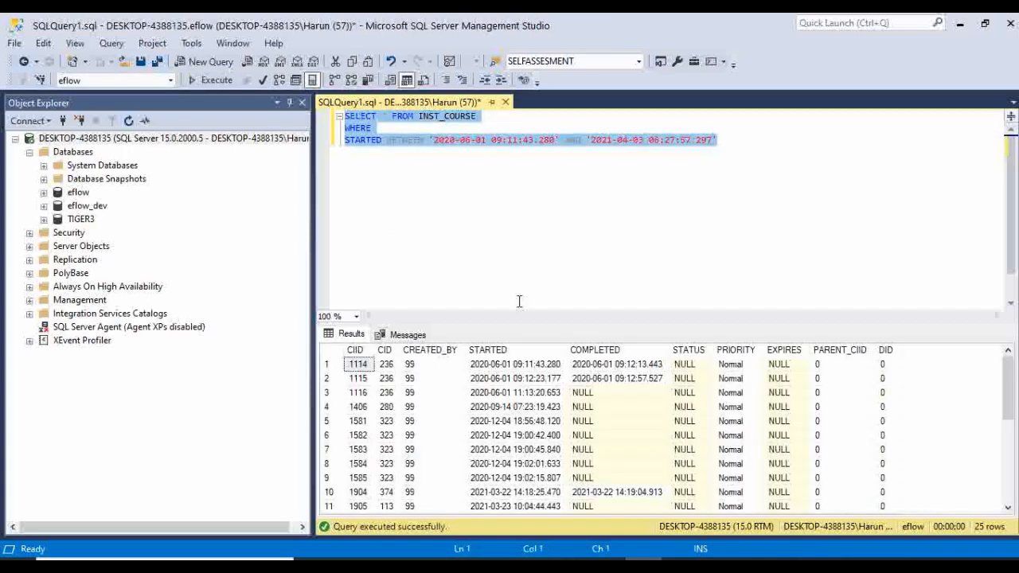
{"action": "scroll", "coordinate": [529, 427], "scroll_direction": "down", "scroll_amount": 5}
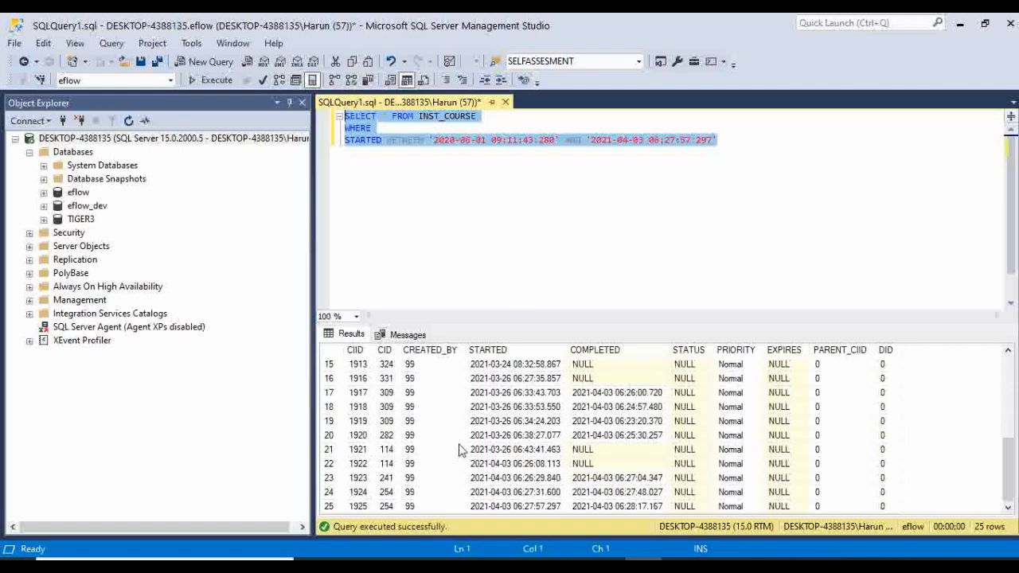
{"action": "scroll", "coordinate": [460, 451], "scroll_direction": "up", "scroll_amount": 5}
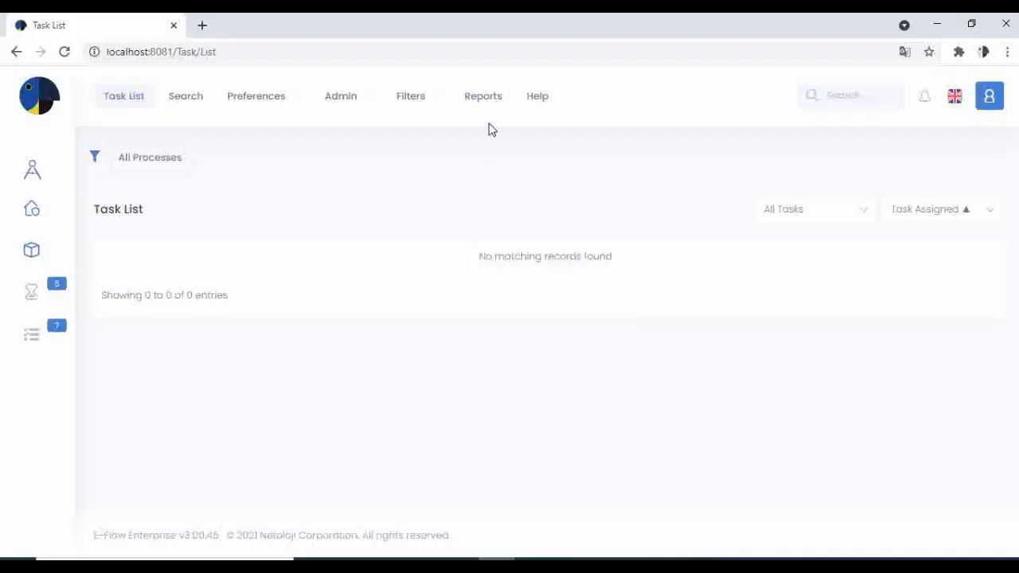
Return to E-Flow in the browser and start a new report dashboard with the report name Processes.
{"action": "left_click", "coordinate": [485, 101]}
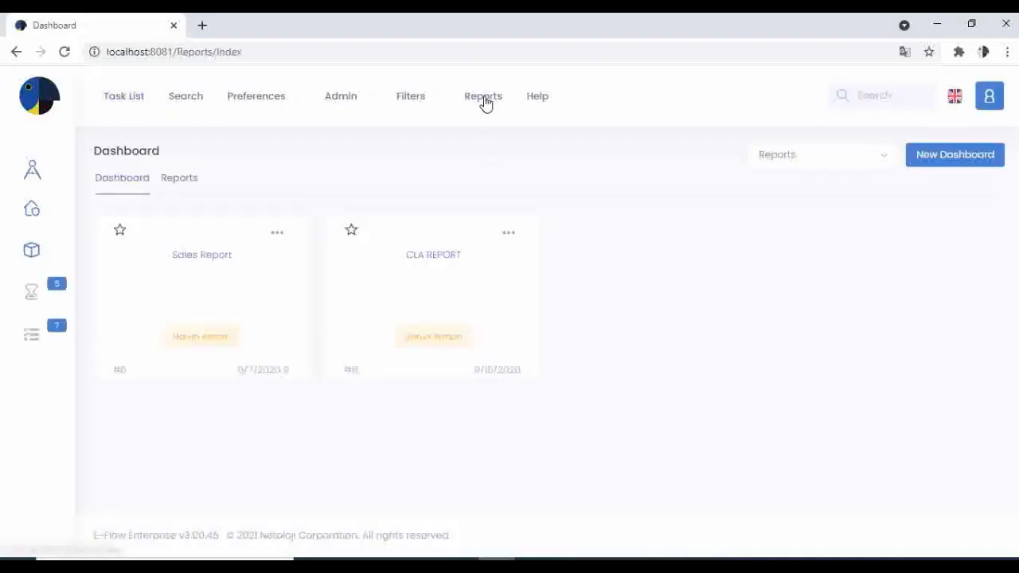
{"action": "left_click", "coordinate": [950, 158]}
{"action": "left_click", "coordinate": [455, 222]}
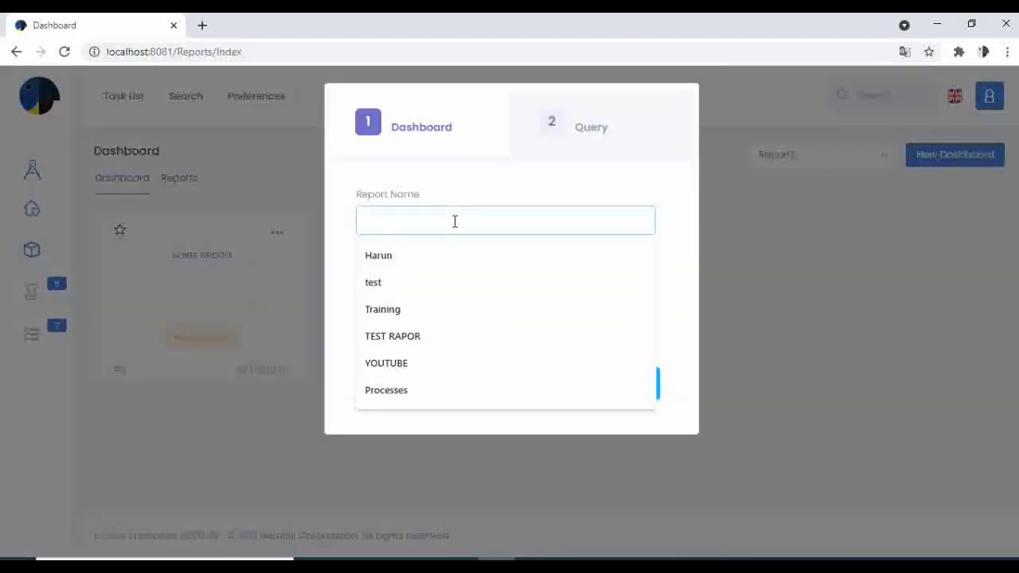
{"action": "type", "text": "P"}
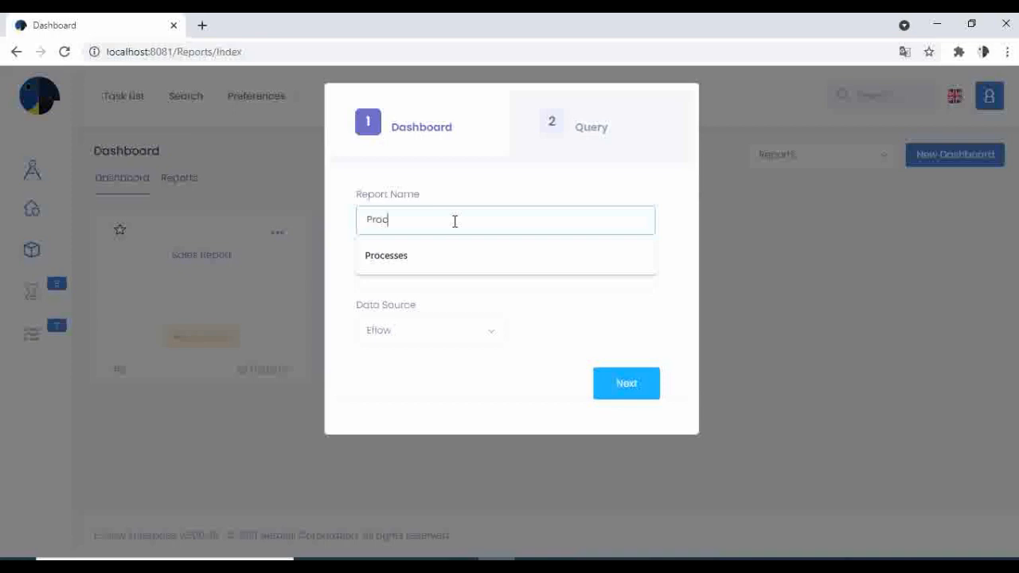
{"action": "type", "text": "roc"}
{"action": "key", "text": "Down"}
{"action": "key", "text": "Return"}
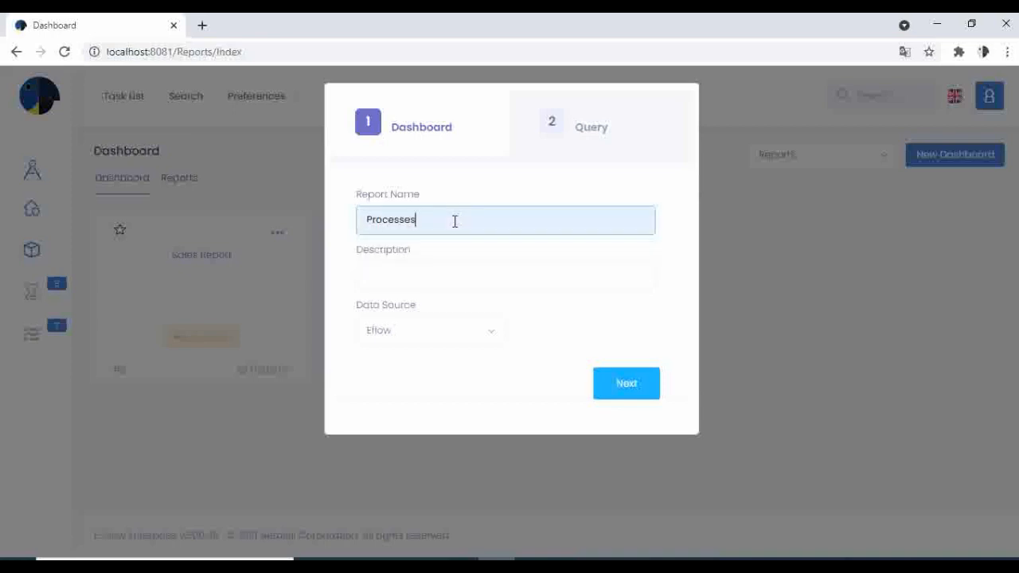
Paste the copied INST_COURSE query as the dashboard's custom query and finish the creation wizard.
{"action": "left_click", "coordinate": [605, 151]}
{"action": "left_click", "coordinate": [468, 262]}
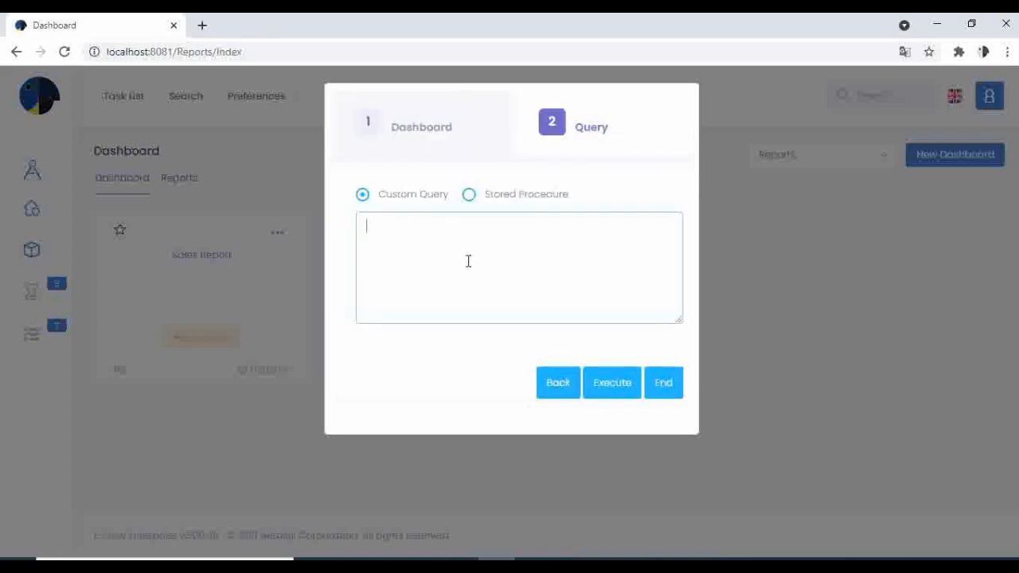
{"action": "key", "text": "ctrl+v"}
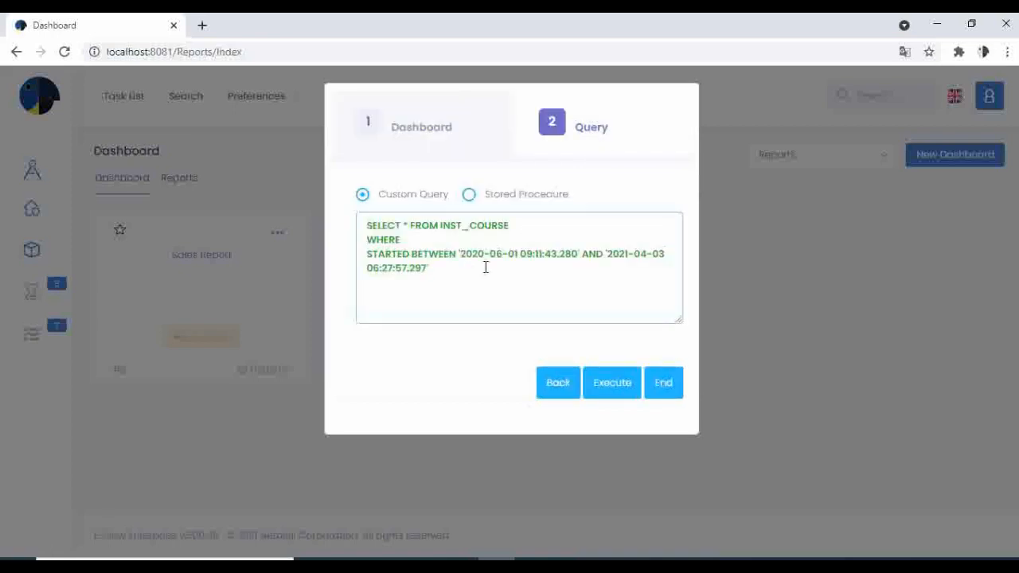
{"action": "left_click", "coordinate": [663, 383]}
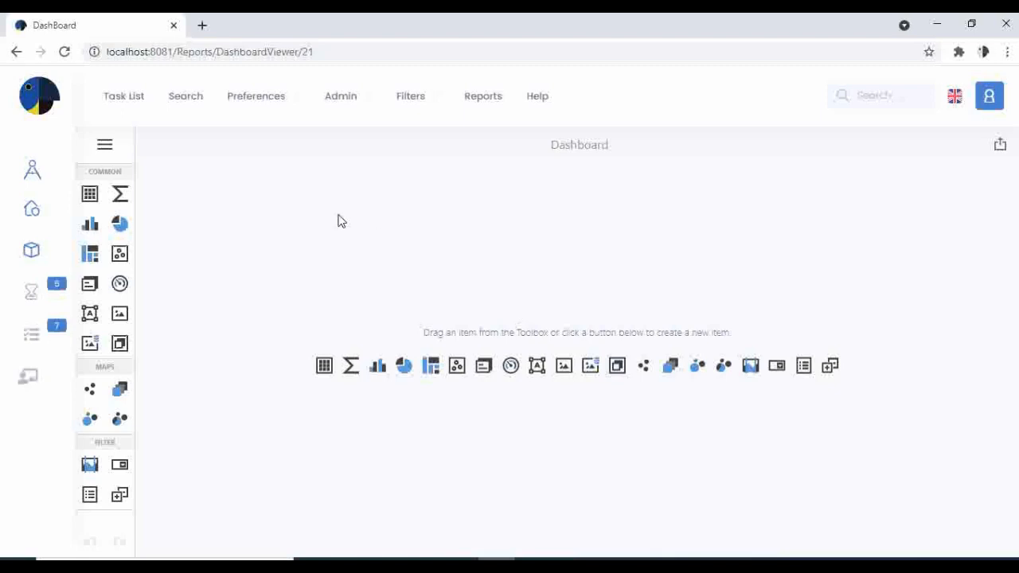
Add a grid to the empty dashboard and bind its first column to the STARTED field.
{"action": "left_click", "coordinate": [90, 195]}
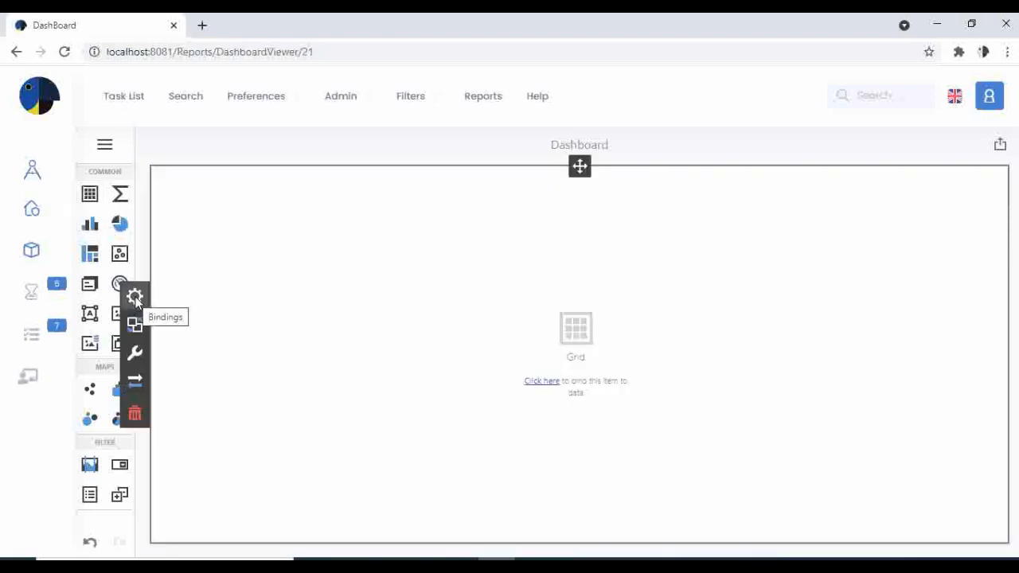
{"action": "left_click", "coordinate": [134, 296]}
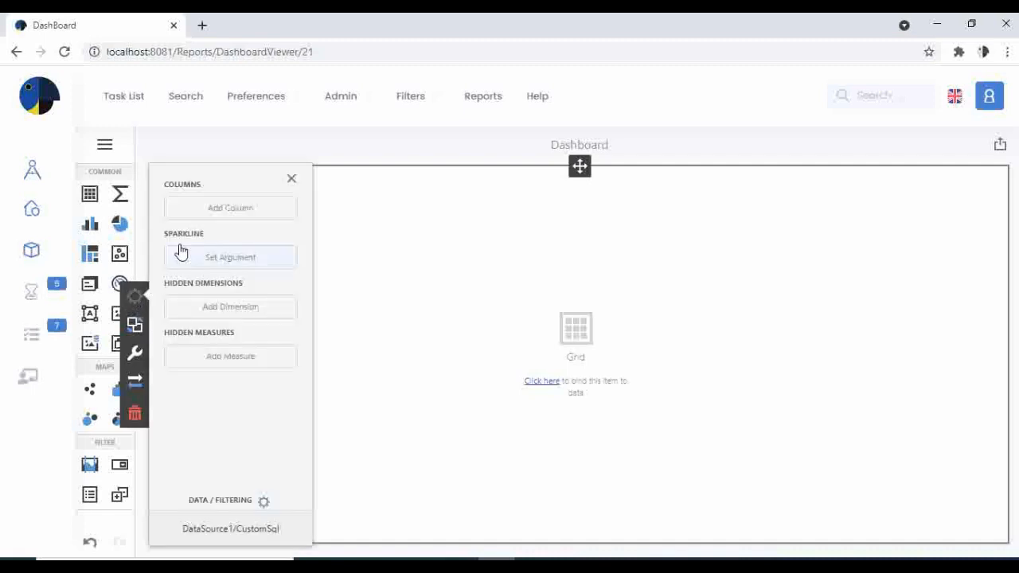
{"action": "left_click", "coordinate": [216, 220]}
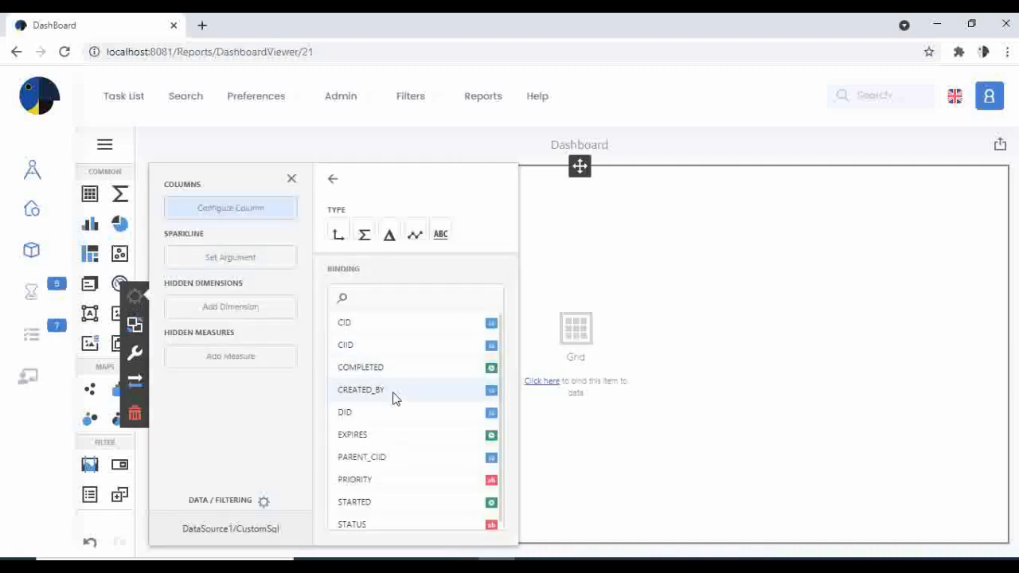
{"action": "left_click", "coordinate": [430, 502]}
Set the STARTED column's group interval to Day-Month-Year.
{"action": "scroll", "coordinate": [409, 309], "scroll_direction": "down", "scroll_amount": 3}
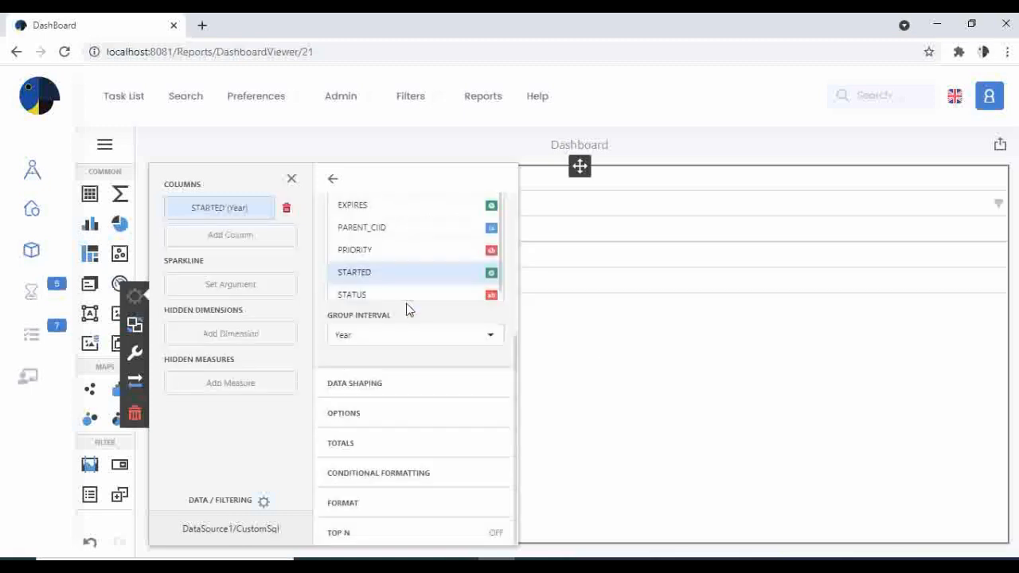
{"action": "left_click", "coordinate": [417, 338]}
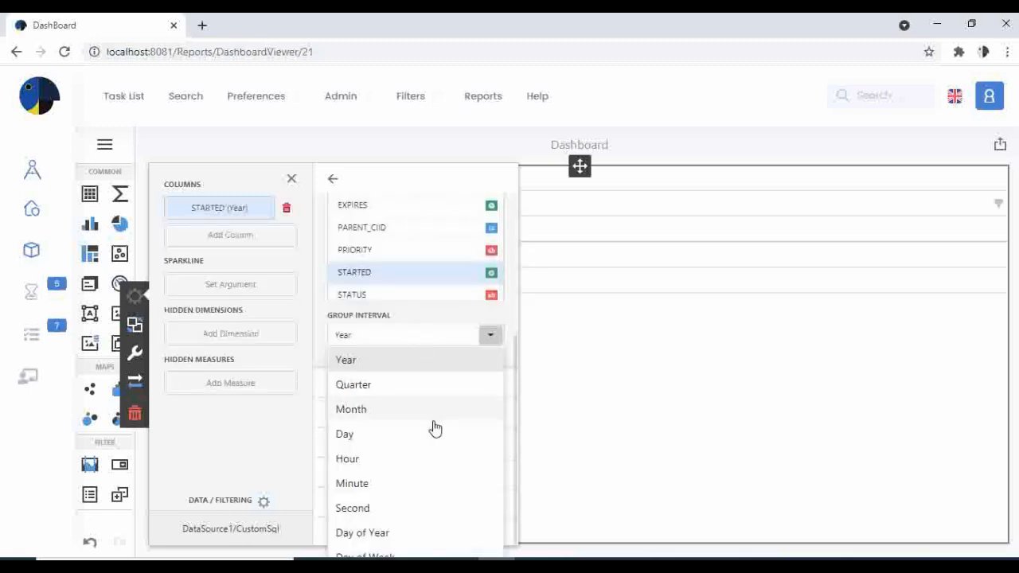
{"action": "scroll", "coordinate": [430, 444], "scroll_direction": "down", "scroll_amount": 3}
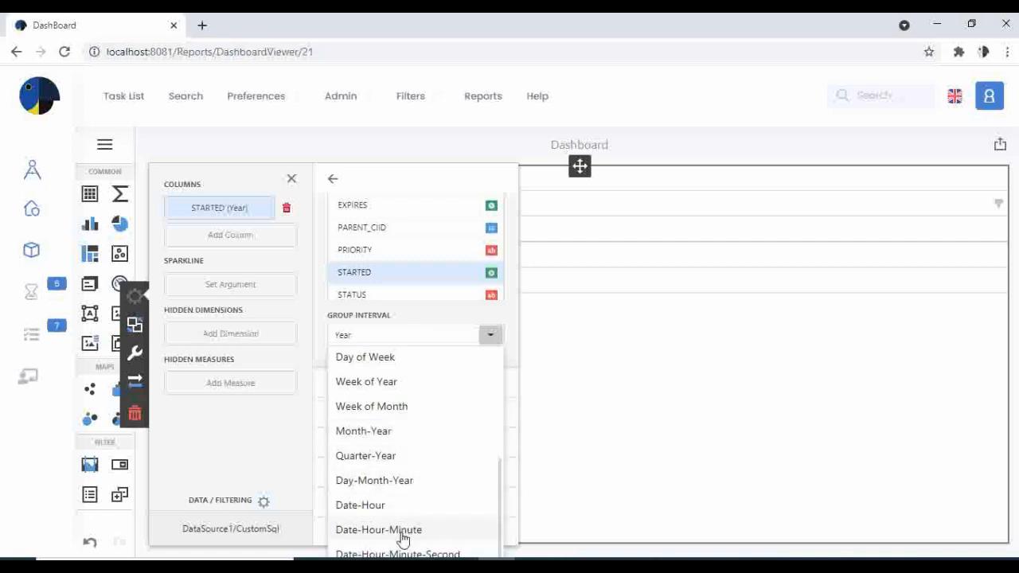
{"action": "left_click", "coordinate": [422, 482]}
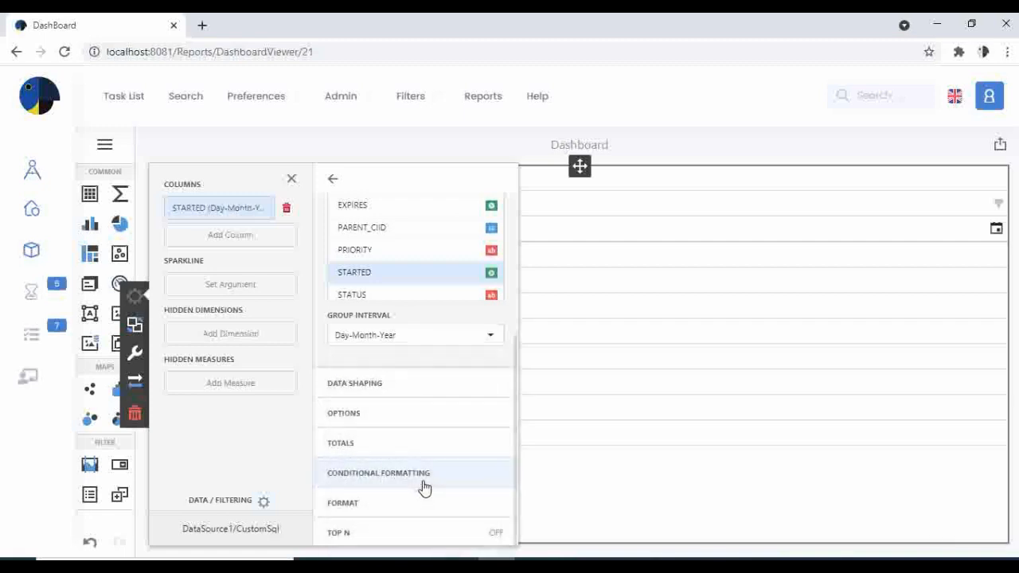
Add a second grid column bound to COMPLETED and set its group interval to Day-Month-Year.
{"action": "left_click", "coordinate": [259, 238]}
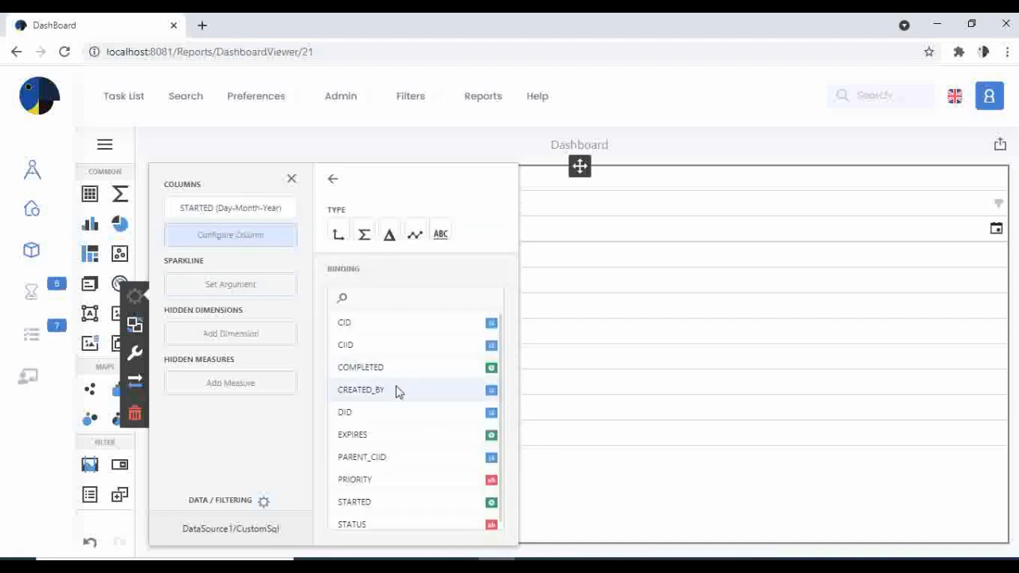
{"action": "scroll", "coordinate": [399, 425], "scroll_direction": "down", "scroll_amount": 1}
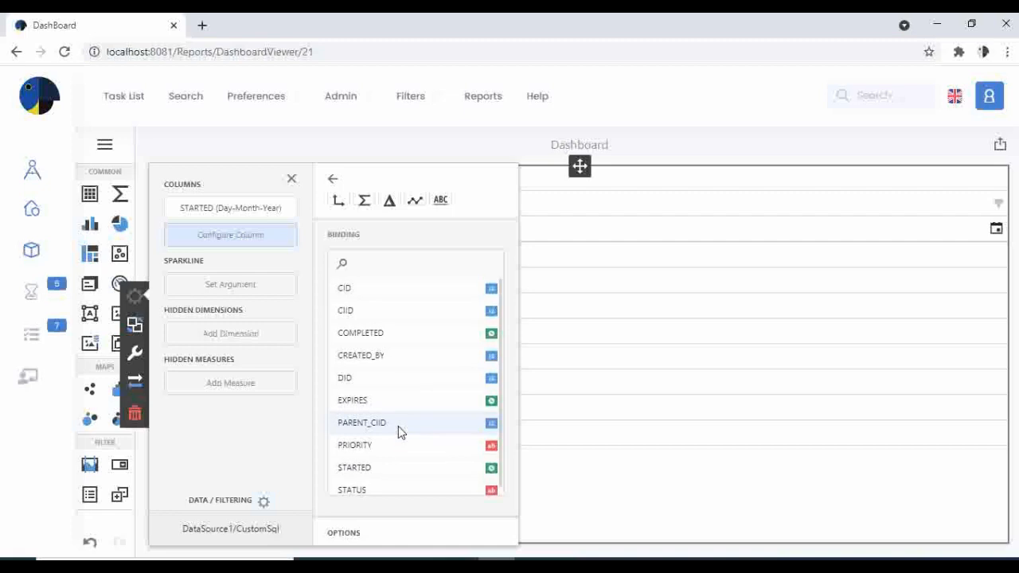
{"action": "scroll", "coordinate": [398, 431], "scroll_direction": "up", "scroll_amount": 1}
{"action": "left_click", "coordinate": [388, 369]}
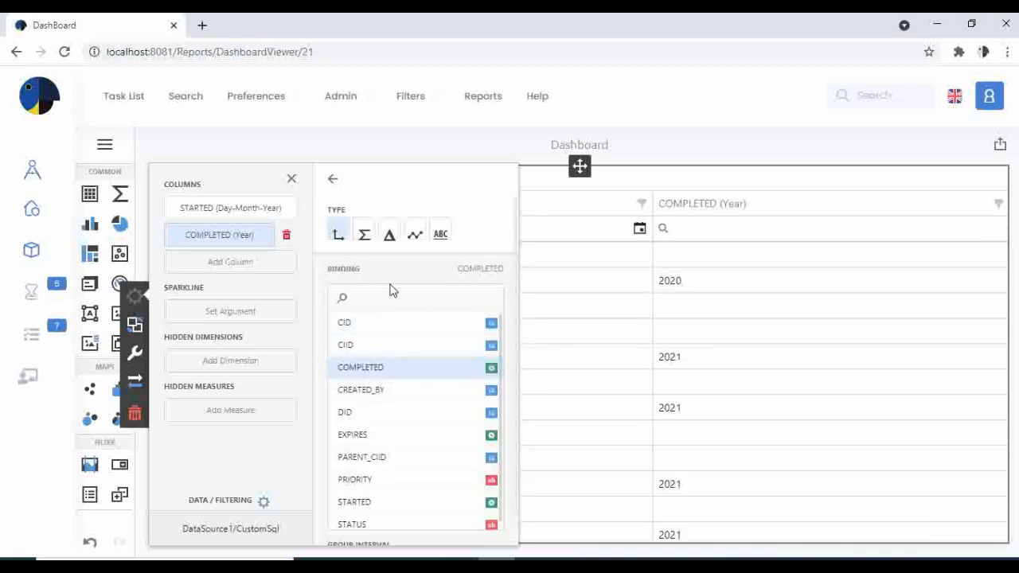
{"action": "scroll", "coordinate": [402, 382], "scroll_direction": "down", "scroll_amount": 3}
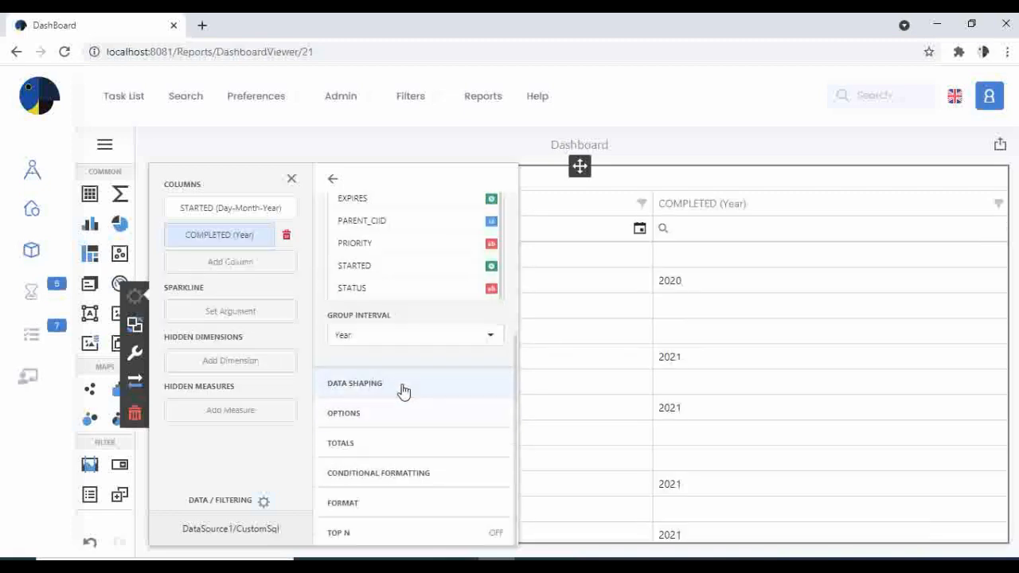
{"action": "left_click", "coordinate": [390, 341]}
{"action": "scroll", "coordinate": [400, 437], "scroll_direction": "down", "scroll_amount": 3}
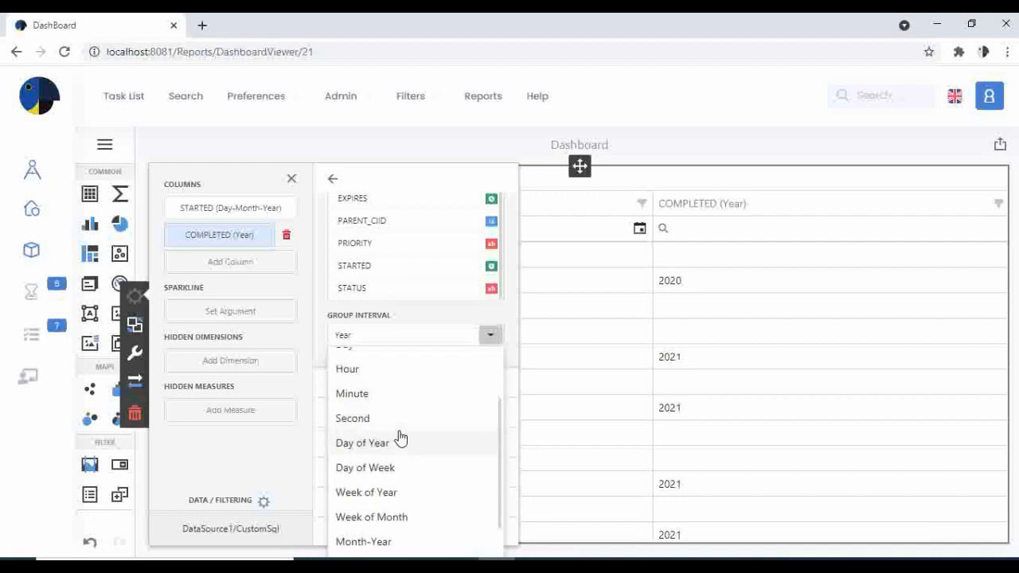
{"action": "scroll", "coordinate": [401, 438], "scroll_direction": "down", "scroll_amount": 1}
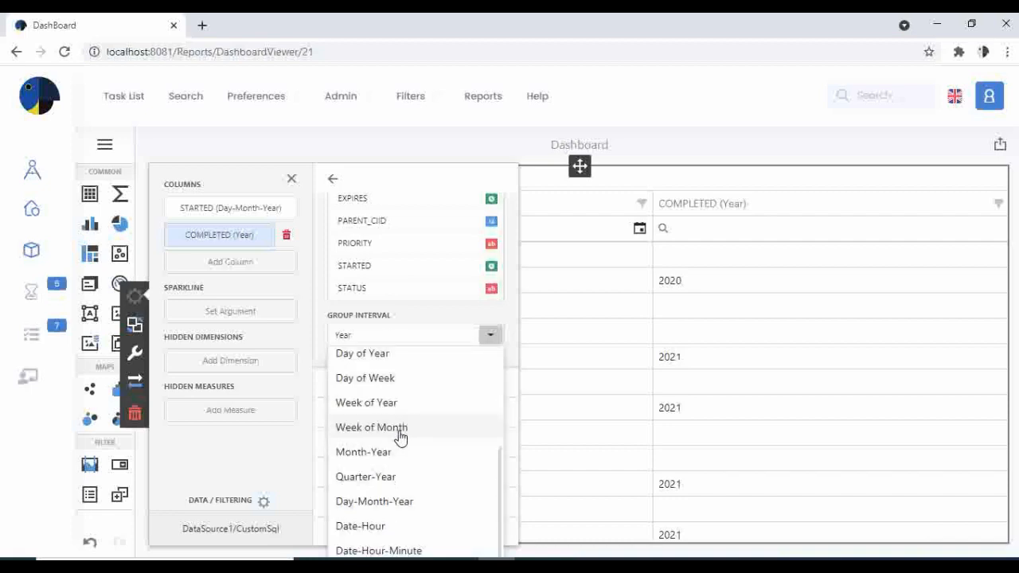
{"action": "left_click", "coordinate": [412, 502]}
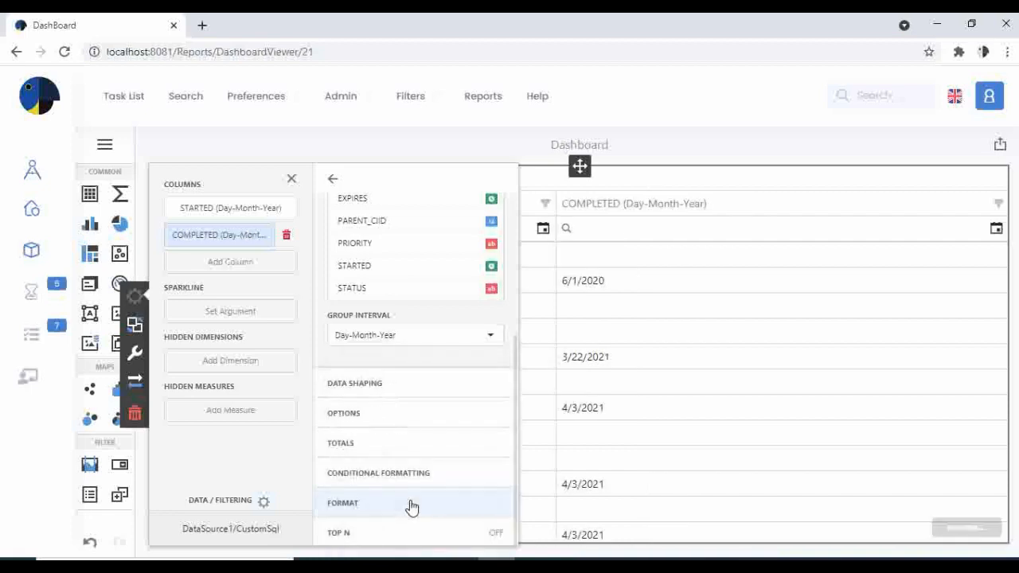
Add two more grid columns bound to the DID and STATUS fields and leave the column settings.
{"action": "left_click", "coordinate": [232, 264]}
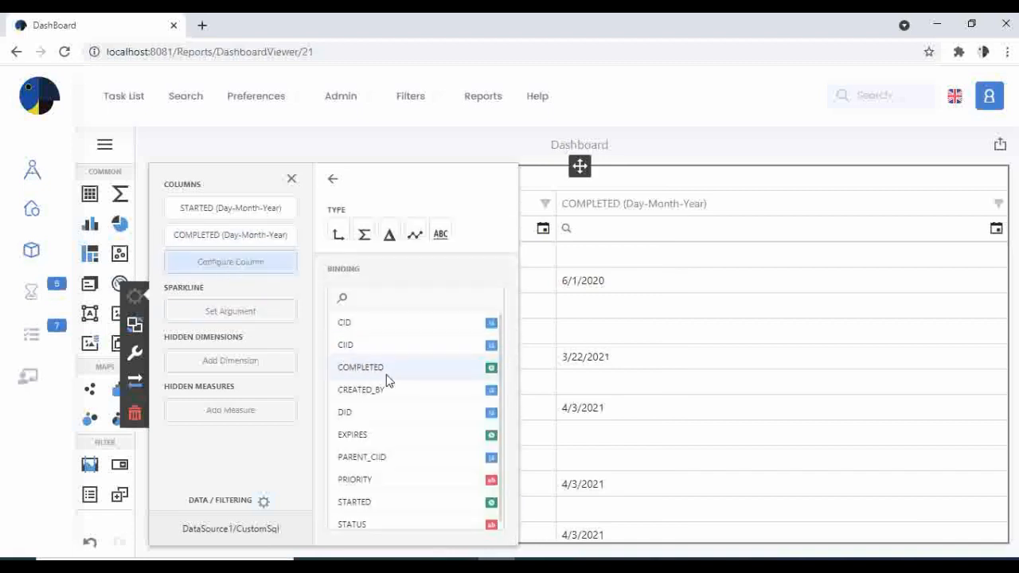
{"action": "left_click", "coordinate": [388, 415]}
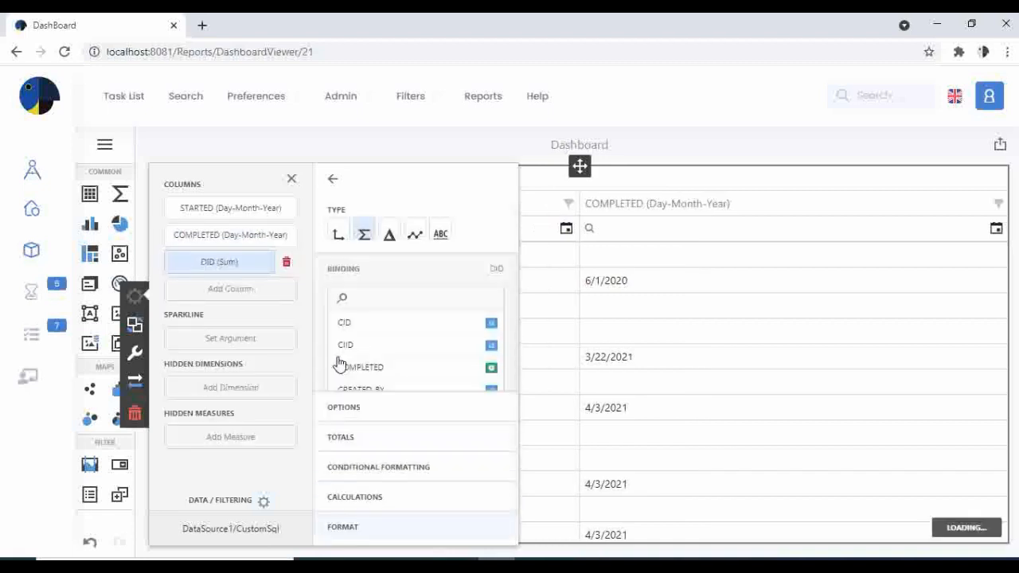
{"action": "left_click", "coordinate": [264, 296]}
{"action": "scroll", "coordinate": [359, 362], "scroll_direction": "down", "scroll_amount": 1}
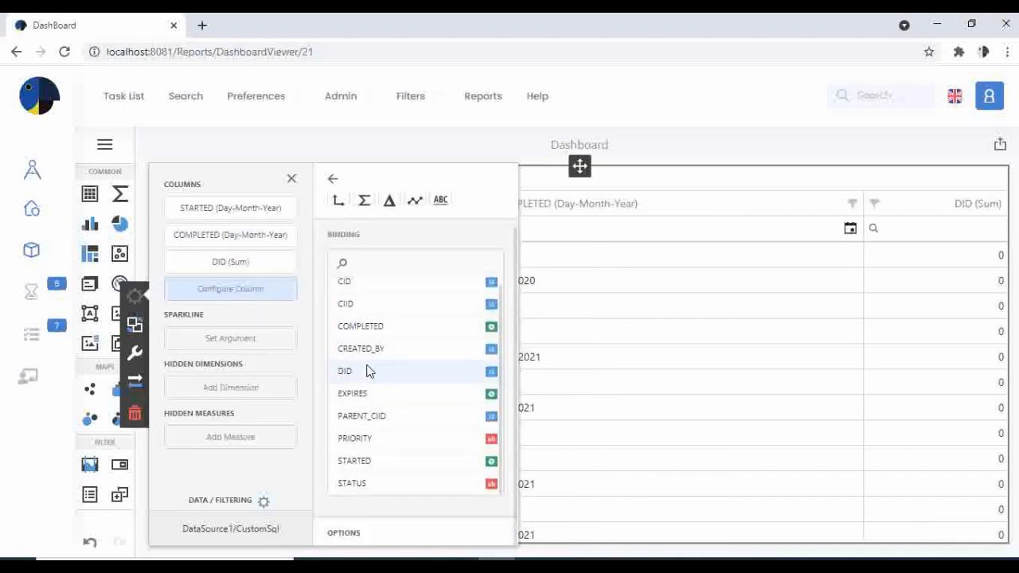
{"action": "left_click", "coordinate": [387, 486]}
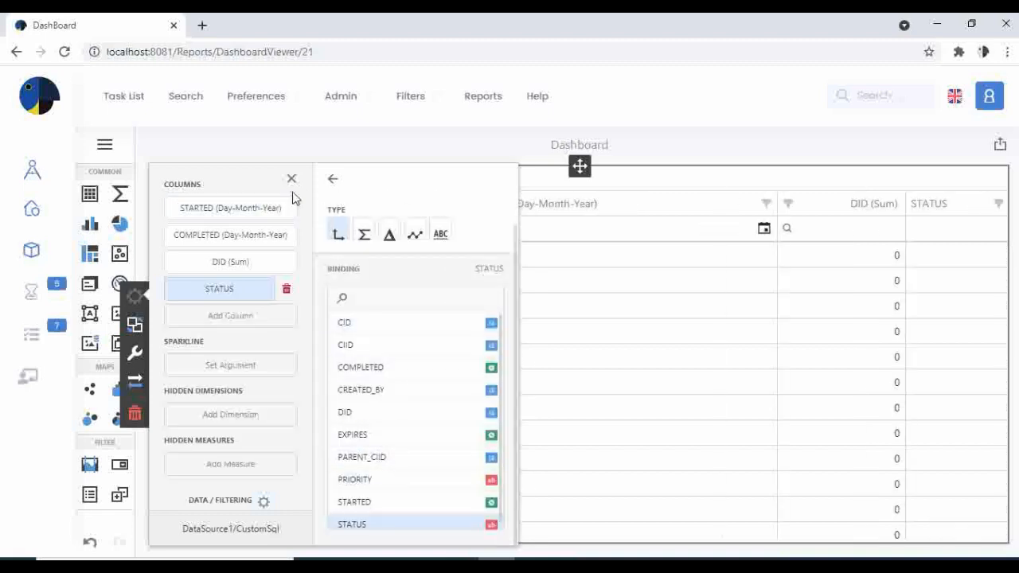
{"action": "left_click", "coordinate": [334, 179]}
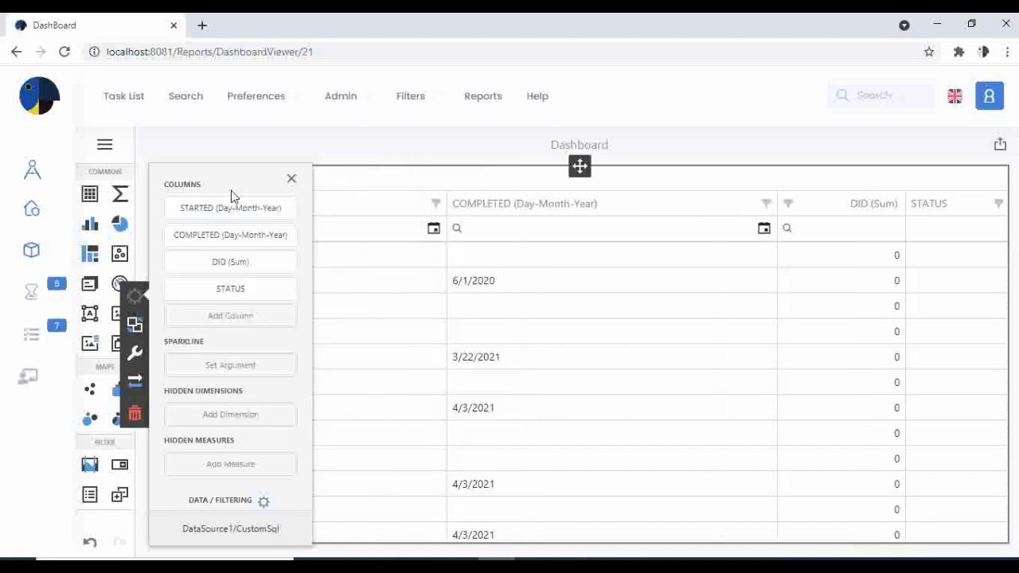
Save the dashboard with its configured grid.
{"action": "left_click", "coordinate": [106, 145]}
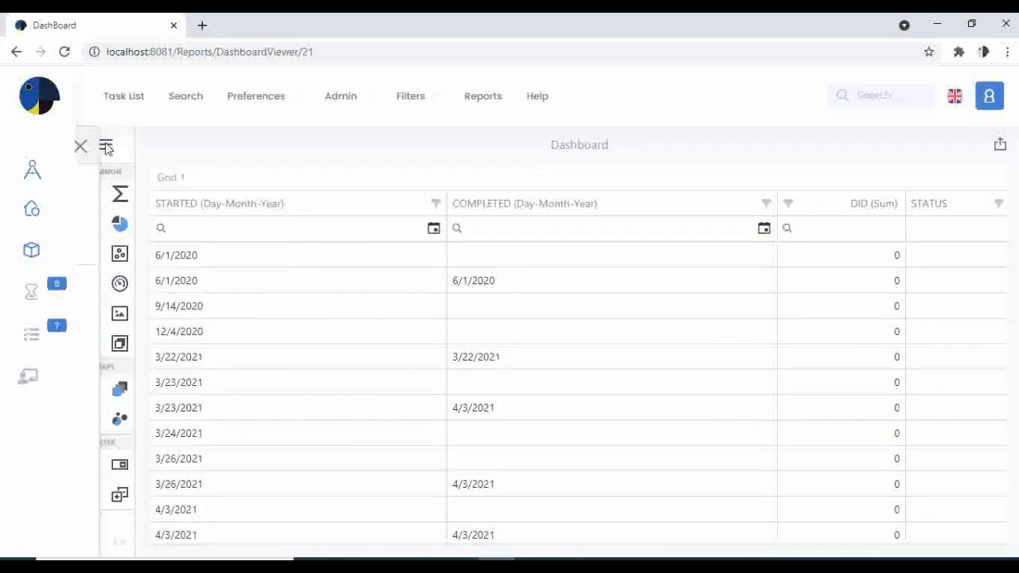
{"action": "left_click", "coordinate": [106, 146]}
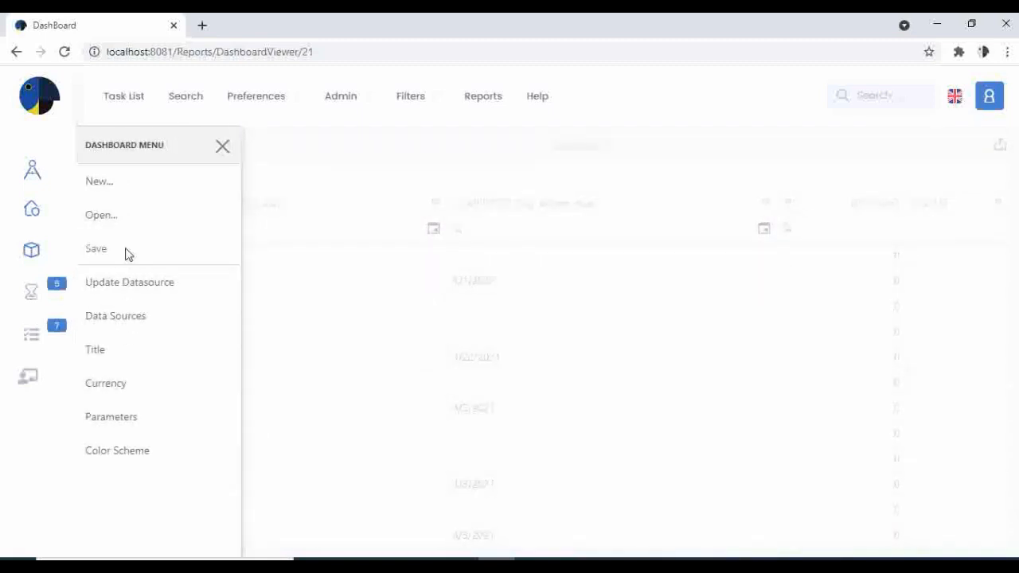
{"action": "left_click", "coordinate": [96, 249]}
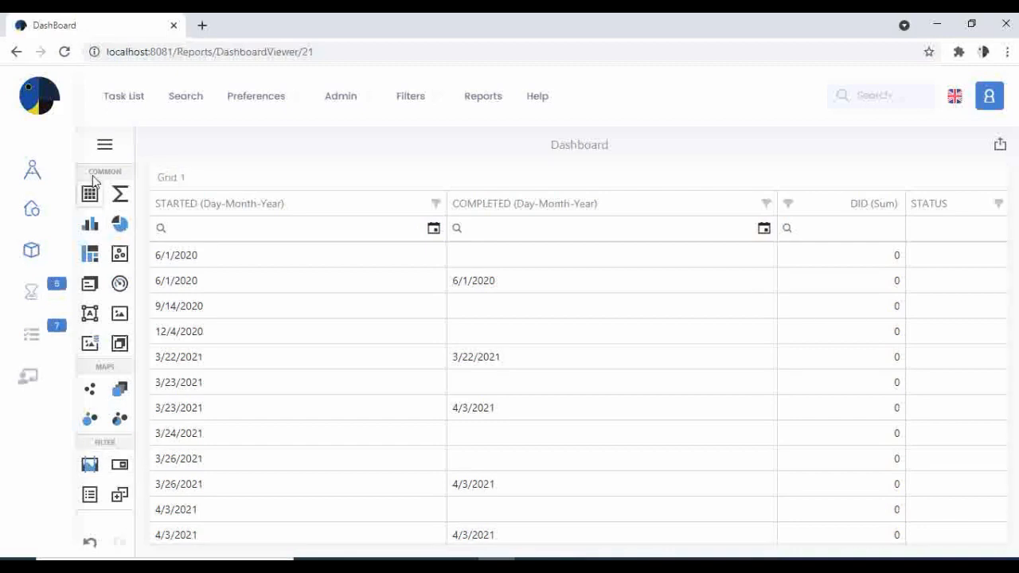
Add a dashboard parameter named Start_Date and set its type to Date.
{"action": "left_click", "coordinate": [104, 144]}
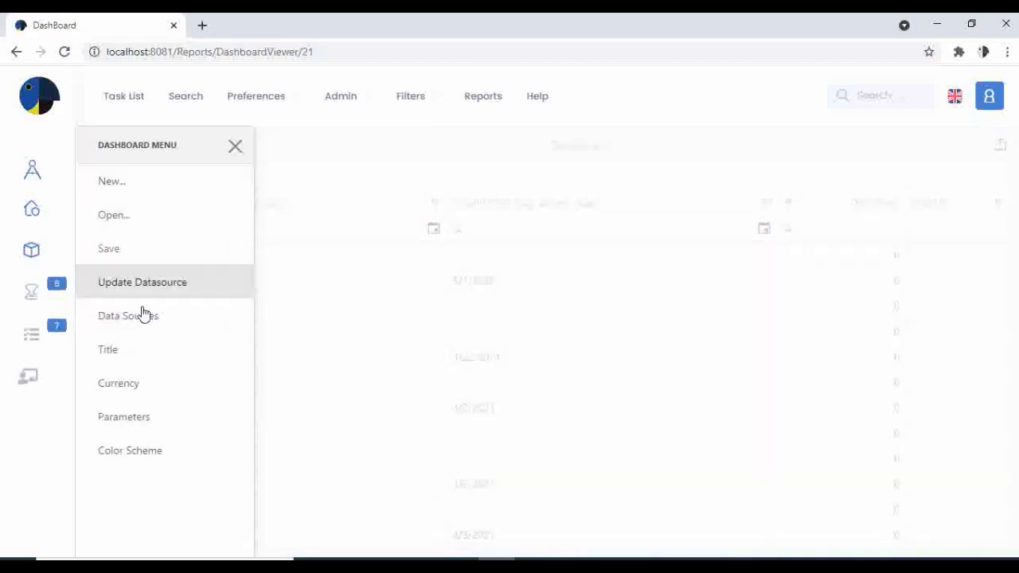
{"action": "left_click", "coordinate": [123, 420]}
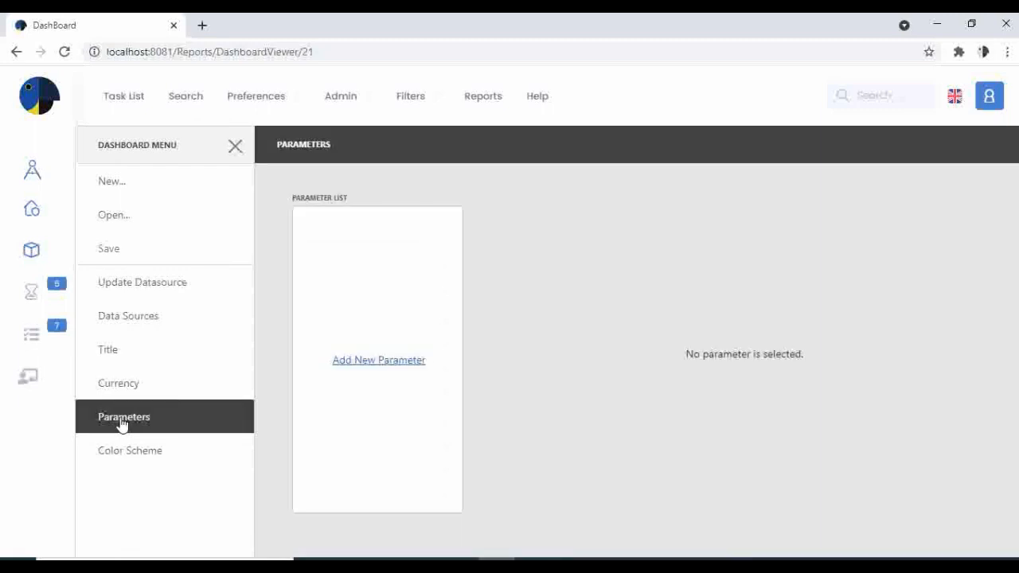
{"action": "left_click", "coordinate": [364, 363]}
{"action": "left_click", "coordinate": [408, 220]}
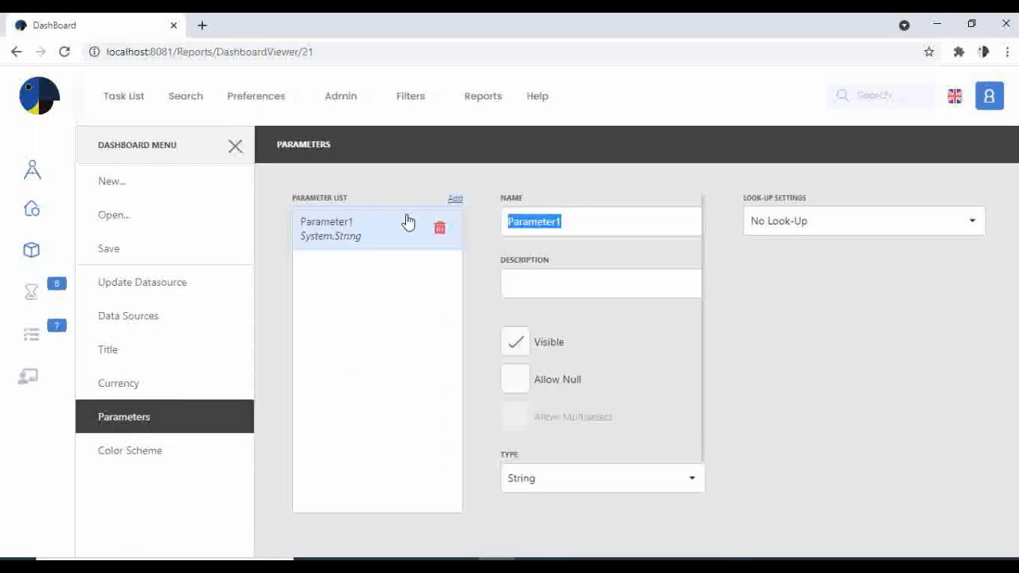
{"action": "type", "text": "Start_D"}
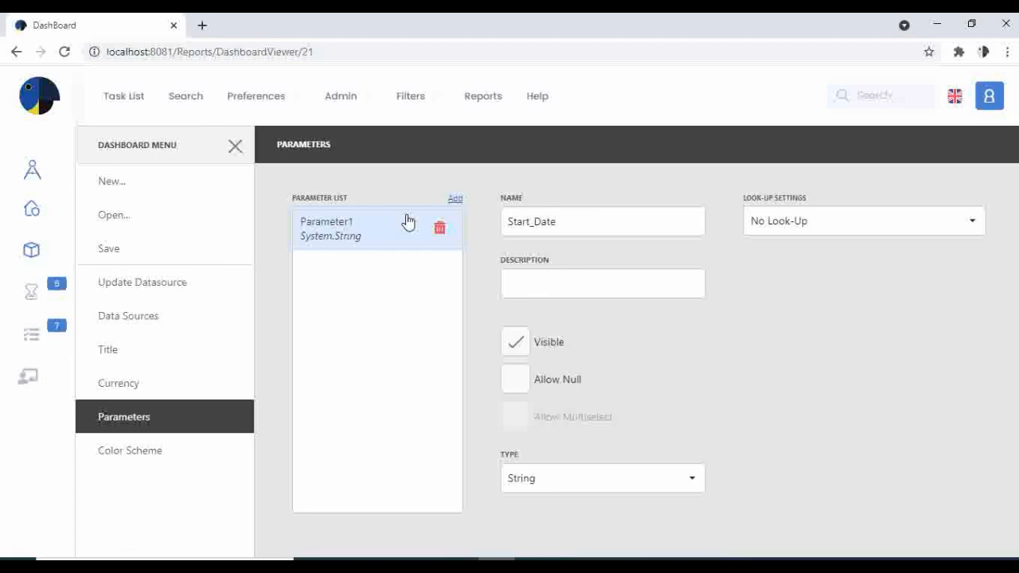
{"action": "left_click", "coordinate": [602, 483]}
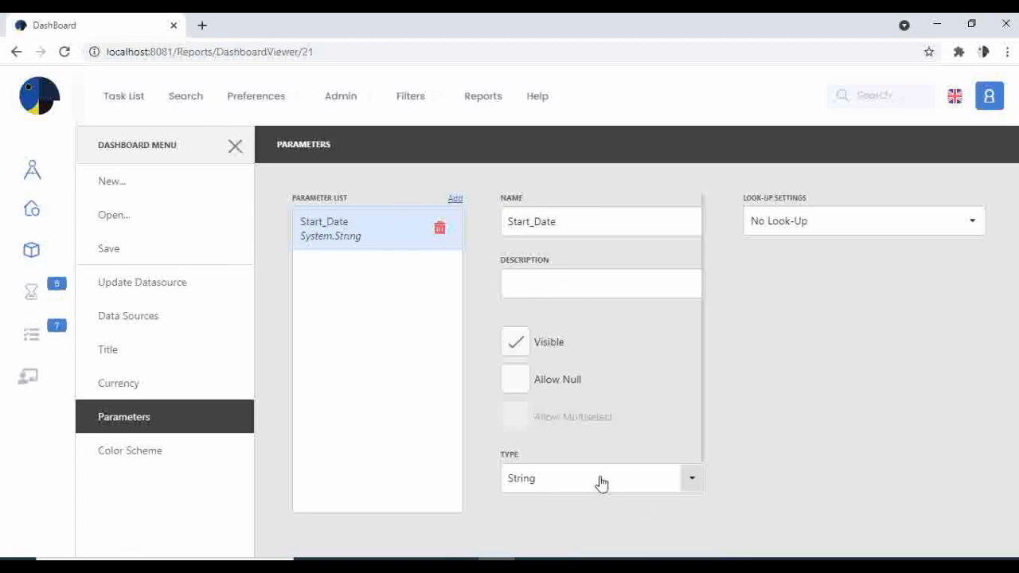
{"action": "left_click", "coordinate": [601, 484]}
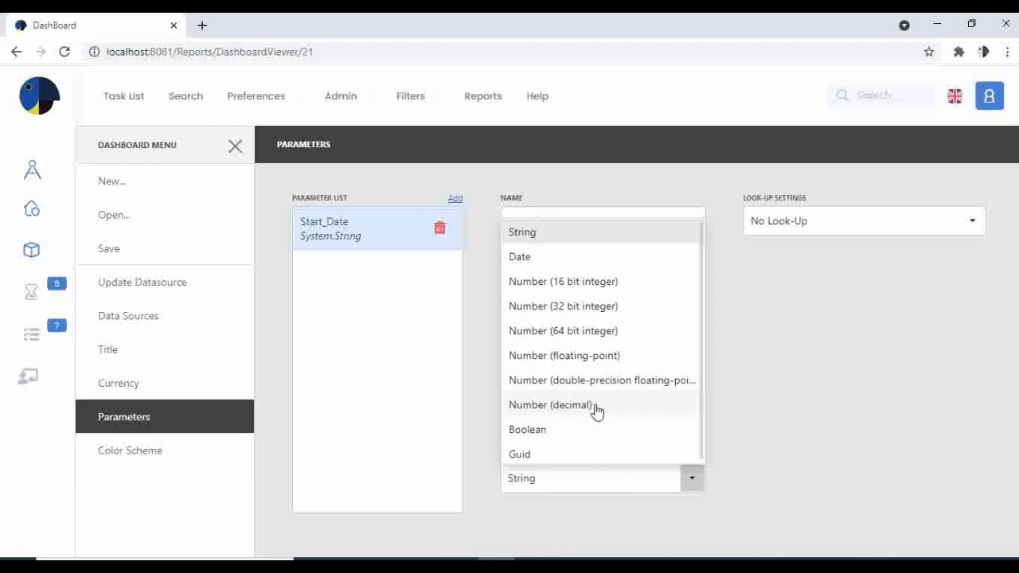
{"action": "left_click", "coordinate": [547, 257]}
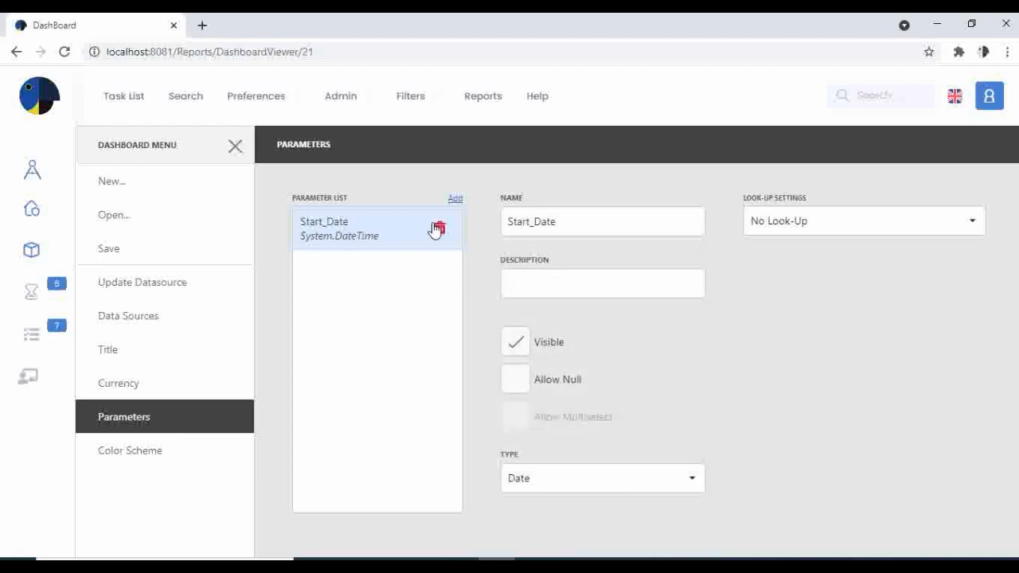
Add a second dashboard parameter named End_Date with the Date type and save the dashboard.
{"action": "left_click", "coordinate": [455, 200]}
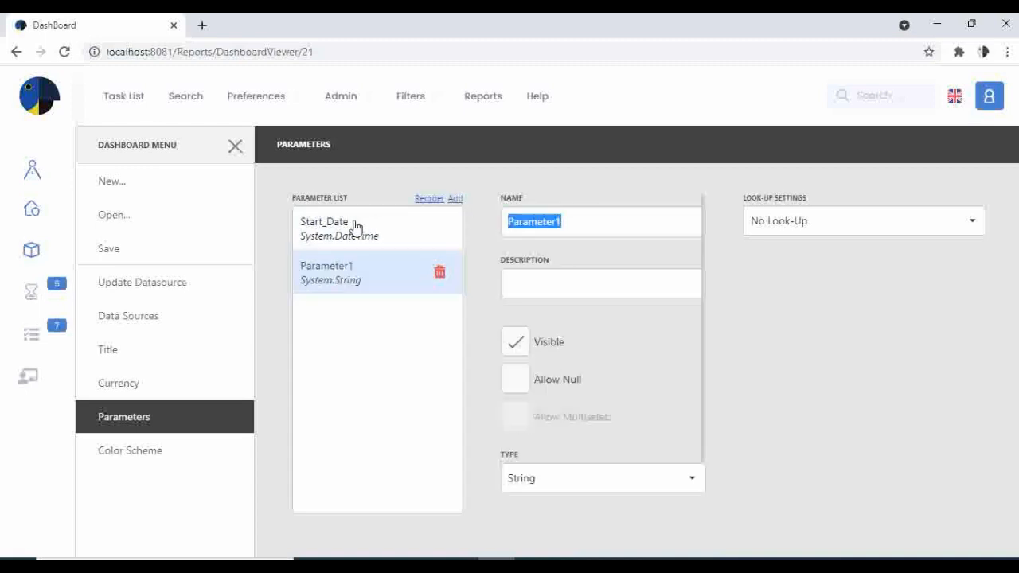
{"action": "type", "text": "End_Date"}
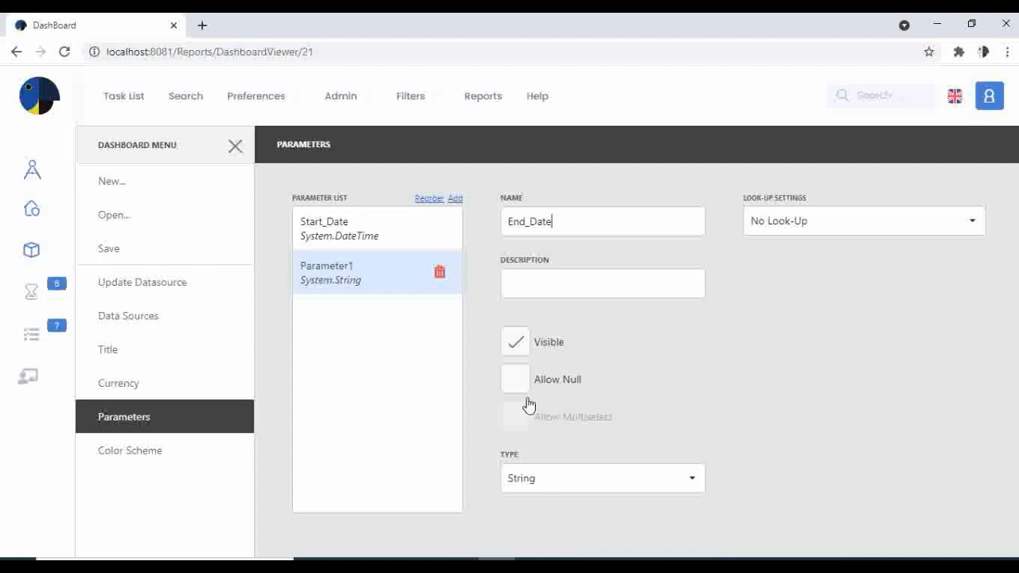
{"action": "left_click", "coordinate": [605, 482]}
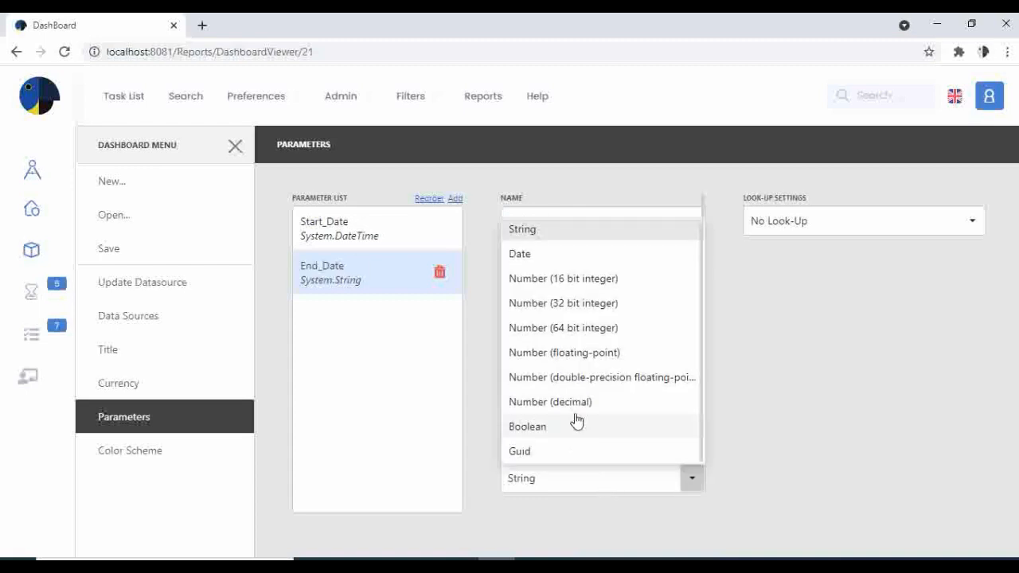
{"action": "left_click", "coordinate": [548, 258]}
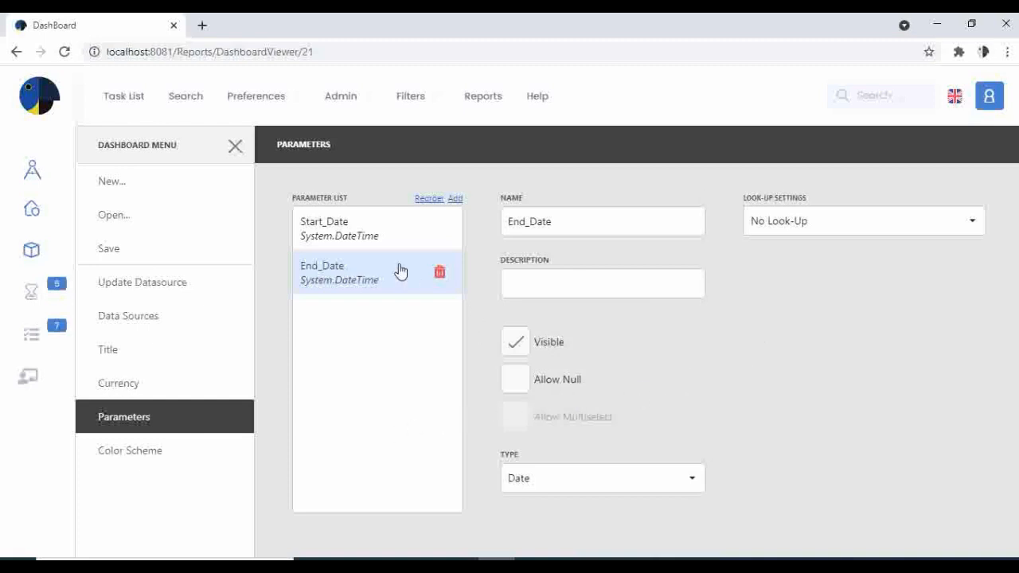
{"action": "left_click", "coordinate": [107, 249]}
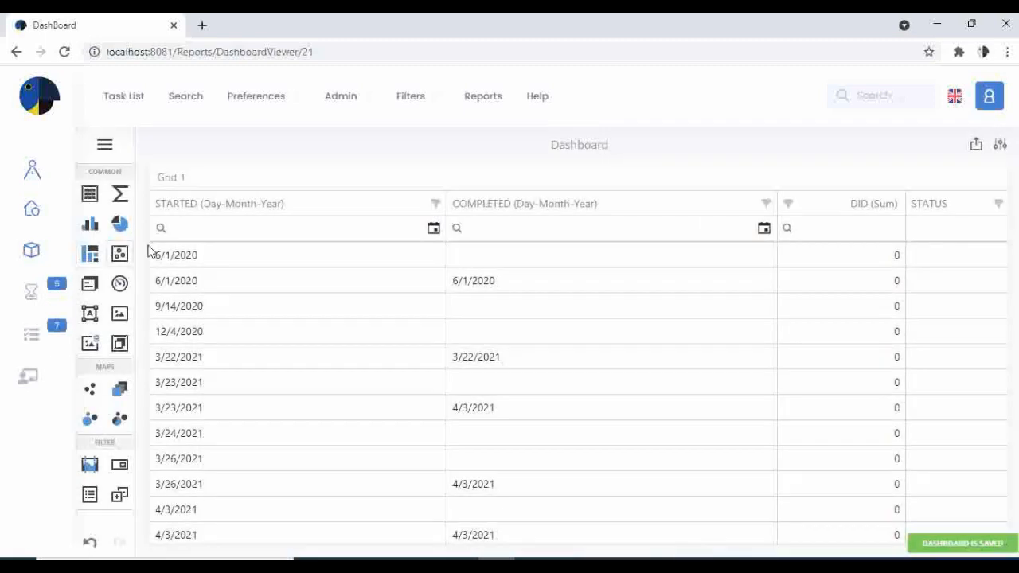
View the Start_Date and End_Date value pickers in the dashboard parameters dialog and close it without submitting.
{"action": "left_click", "coordinate": [1002, 147]}
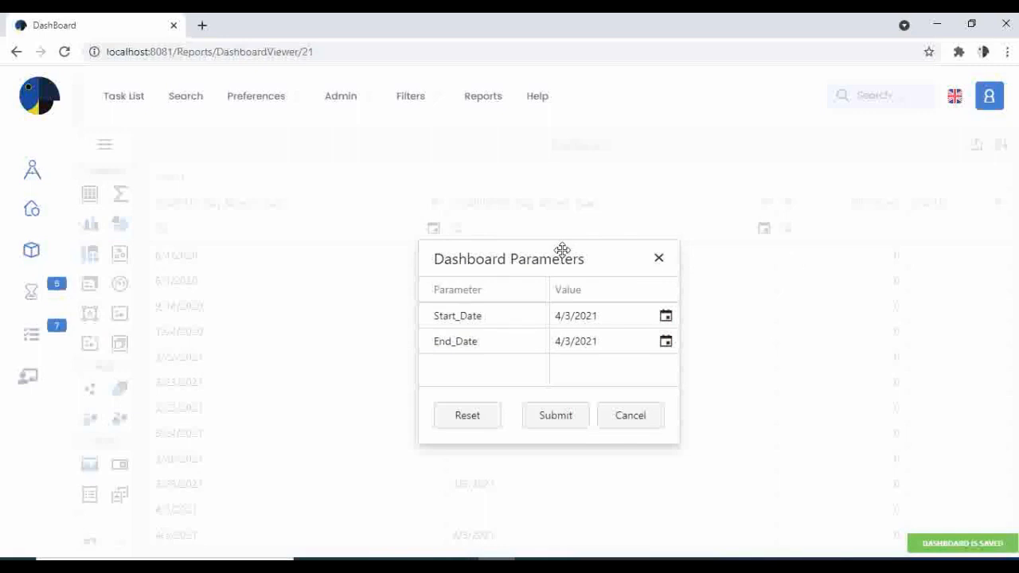
{"action": "left_click_drag", "start_coordinate": [562, 250], "coordinate": [444, 319]}
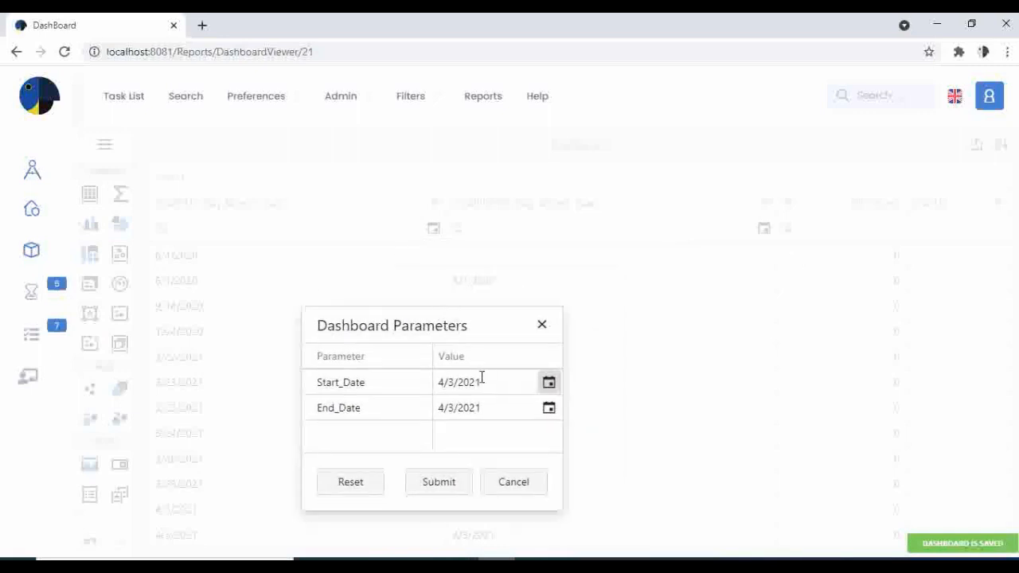
{"action": "left_click", "coordinate": [549, 385]}
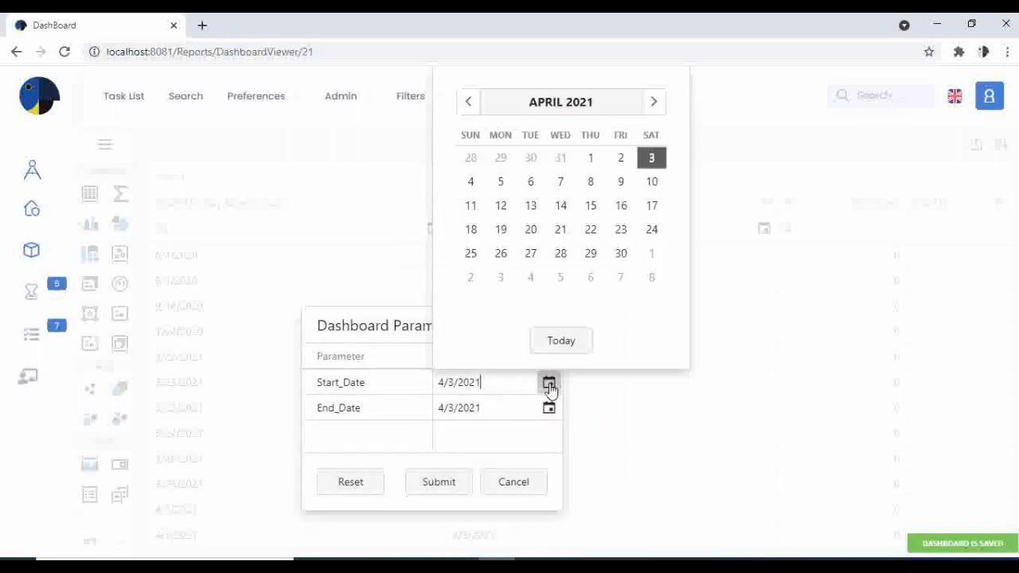
{"action": "left_click", "coordinate": [549, 384]}
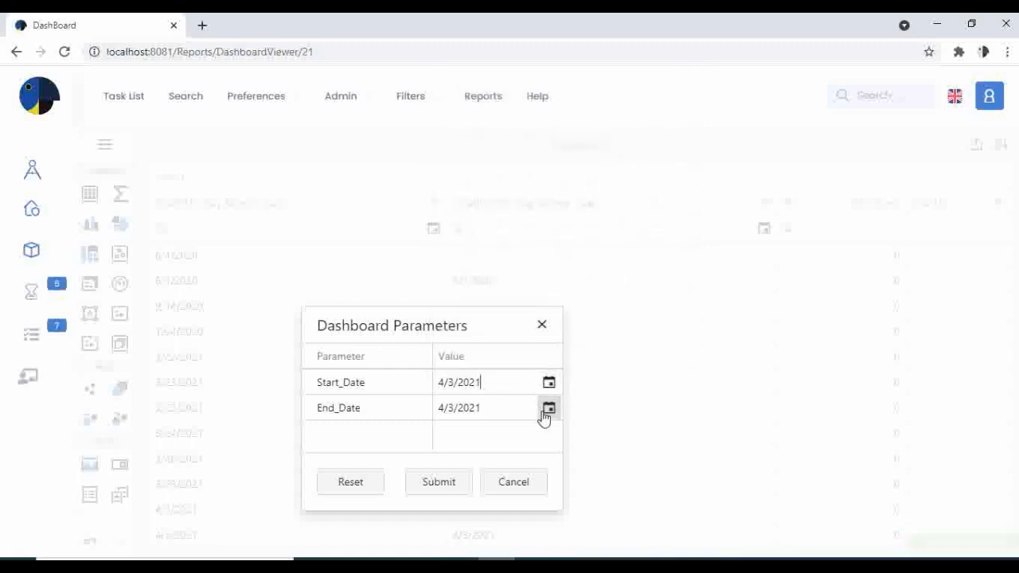
{"action": "left_click", "coordinate": [547, 410]}
{"action": "left_click", "coordinate": [547, 410]}
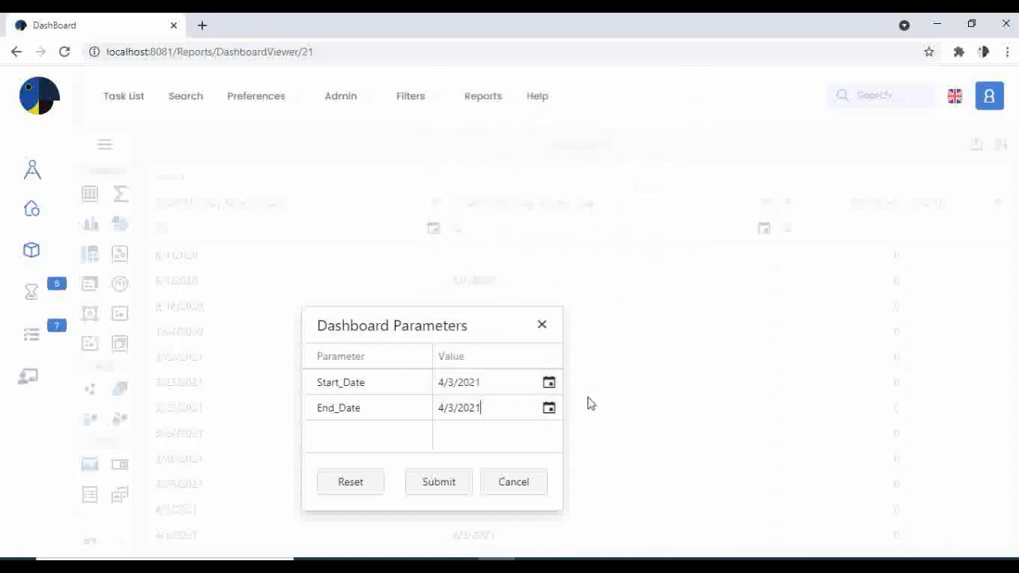
{"action": "left_click", "coordinate": [542, 328]}
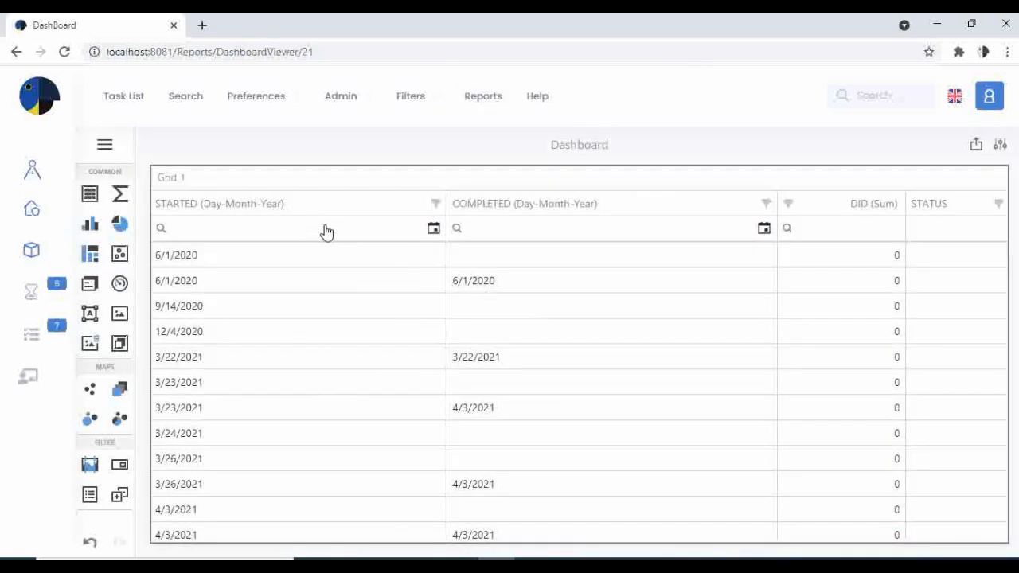
Look at the date filter calendars of the grid's STARTED and COMPLETED columns.
{"action": "left_click", "coordinate": [436, 233]}
{"action": "left_click", "coordinate": [435, 232]}
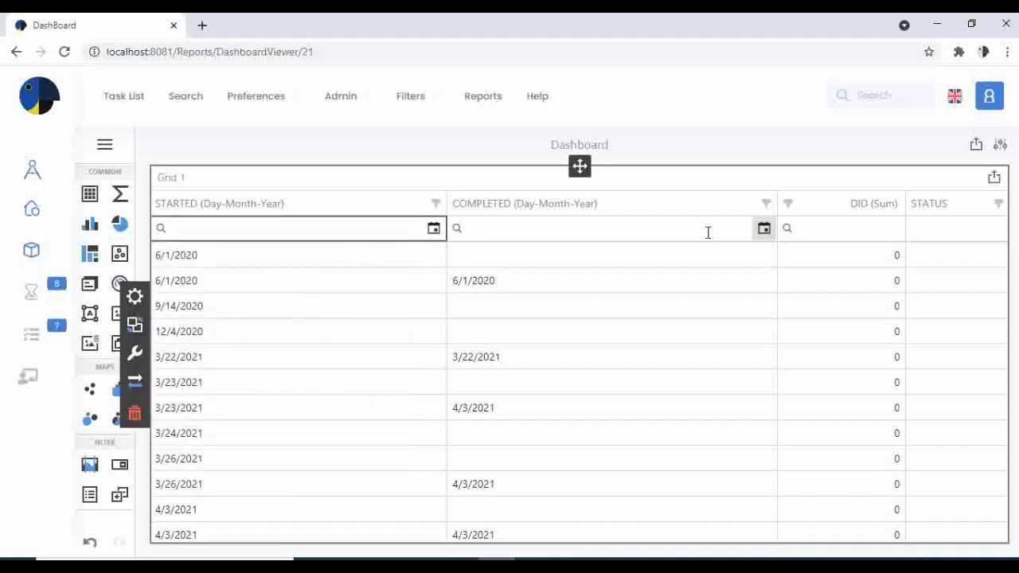
{"action": "left_click", "coordinate": [766, 233]}
{"action": "left_click", "coordinate": [766, 233]}
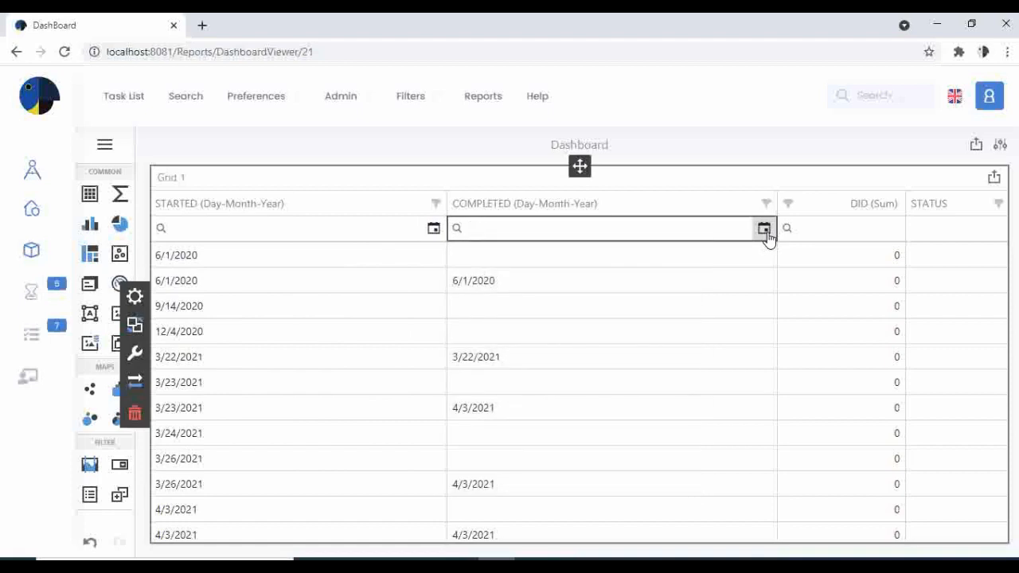
{"action": "left_click", "coordinate": [436, 232]}
{"action": "left_click", "coordinate": [436, 233]}
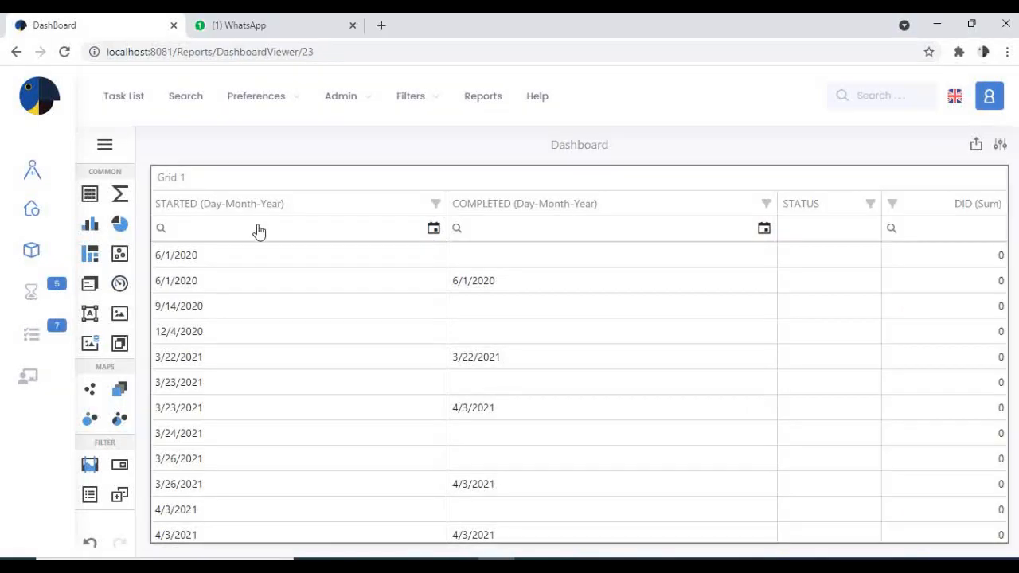
Open DataSource1's CustomSql query for editing, review the STARTED BETWEEN date range and proceed to the query parameters.
{"action": "left_click", "coordinate": [103, 145]}
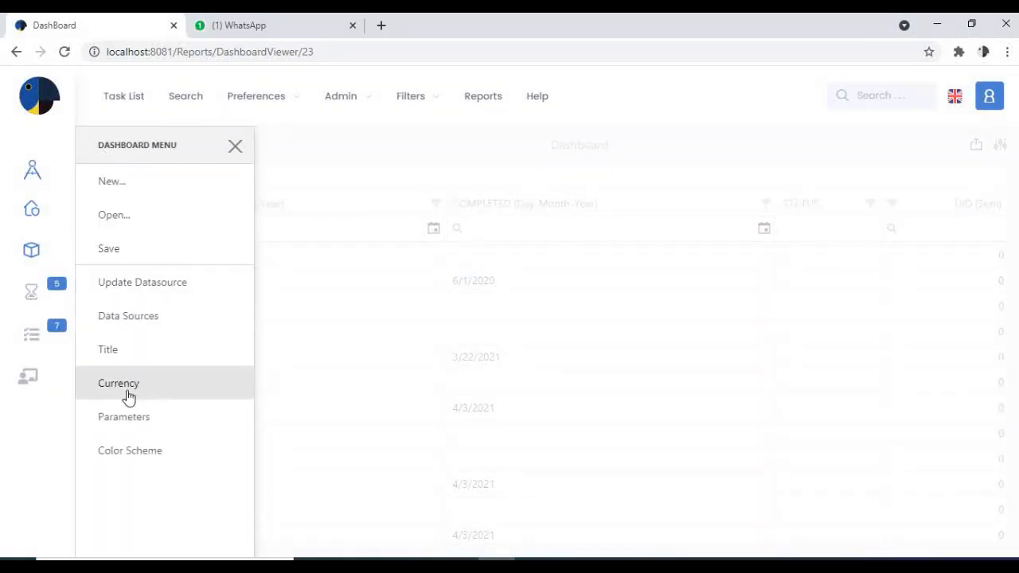
{"action": "left_click", "coordinate": [145, 326]}
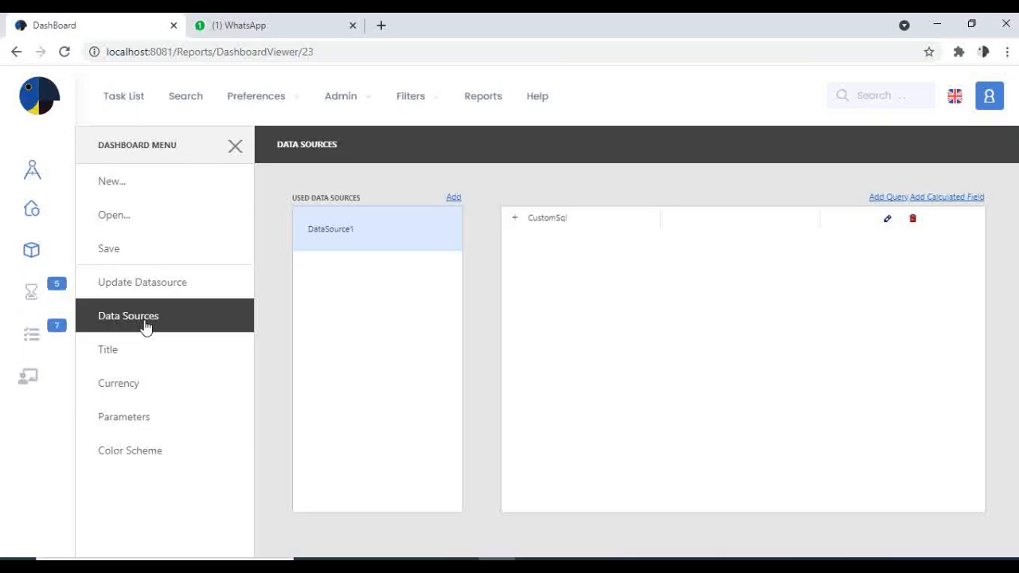
{"action": "double_click", "coordinate": [347, 231]}
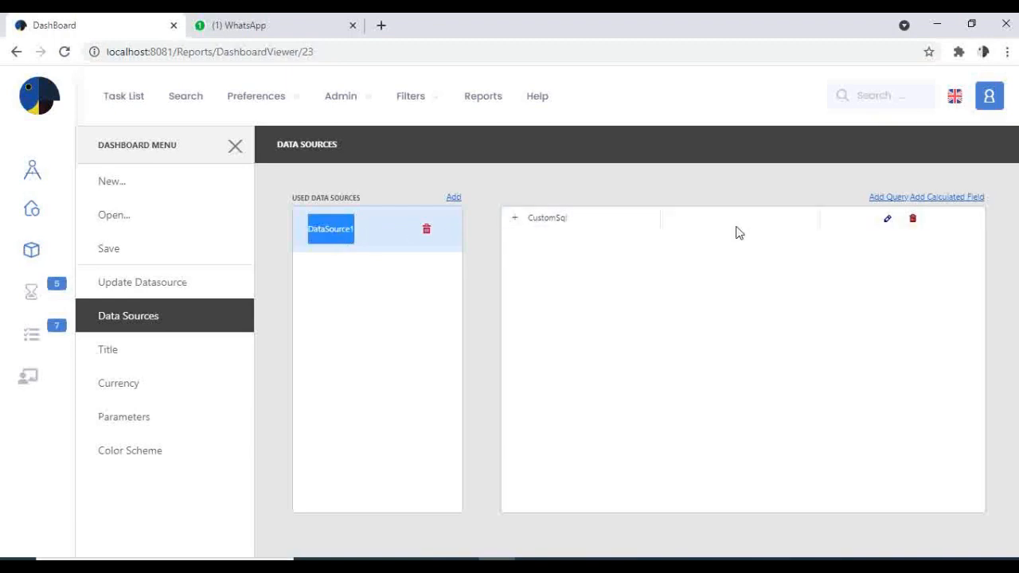
{"action": "left_click", "coordinate": [889, 216]}
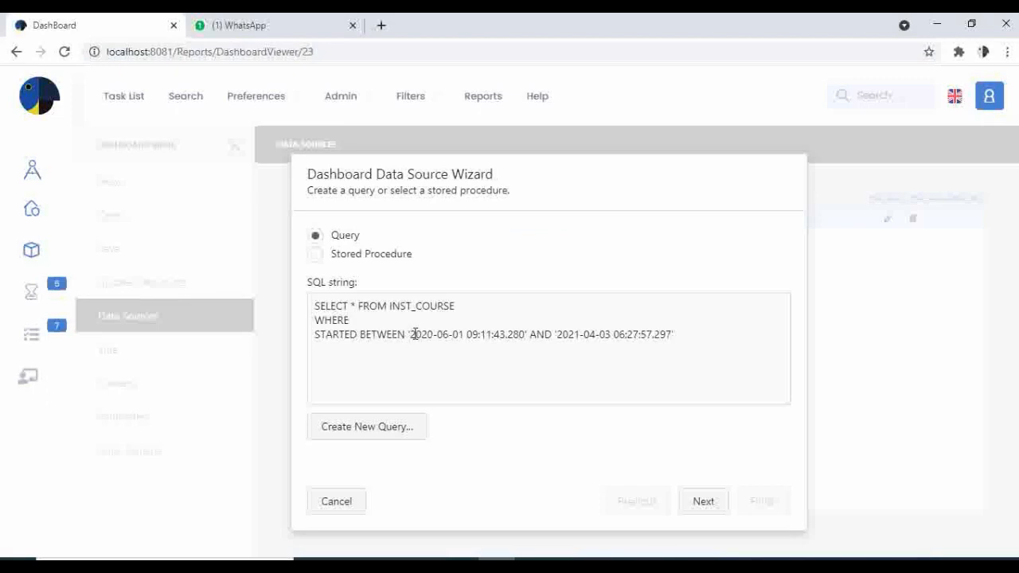
{"action": "left_click_drag", "start_coordinate": [411, 335], "coordinate": [494, 335]}
{"action": "left_click_drag", "start_coordinate": [563, 334], "coordinate": [673, 338]}
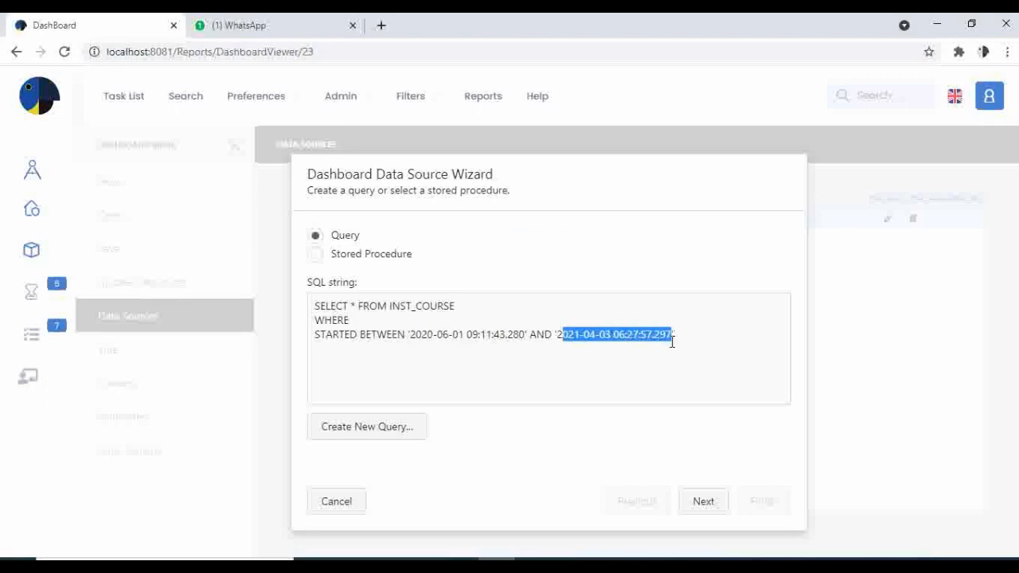
{"action": "left_click", "coordinate": [593, 350]}
{"action": "left_click", "coordinate": [486, 336]}
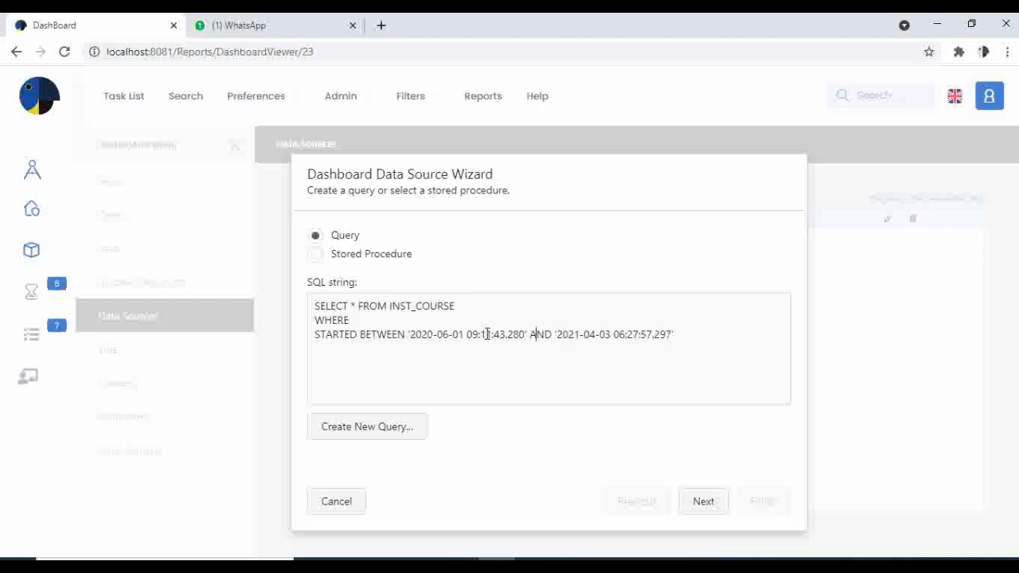
{"action": "left_click", "coordinate": [687, 494]}
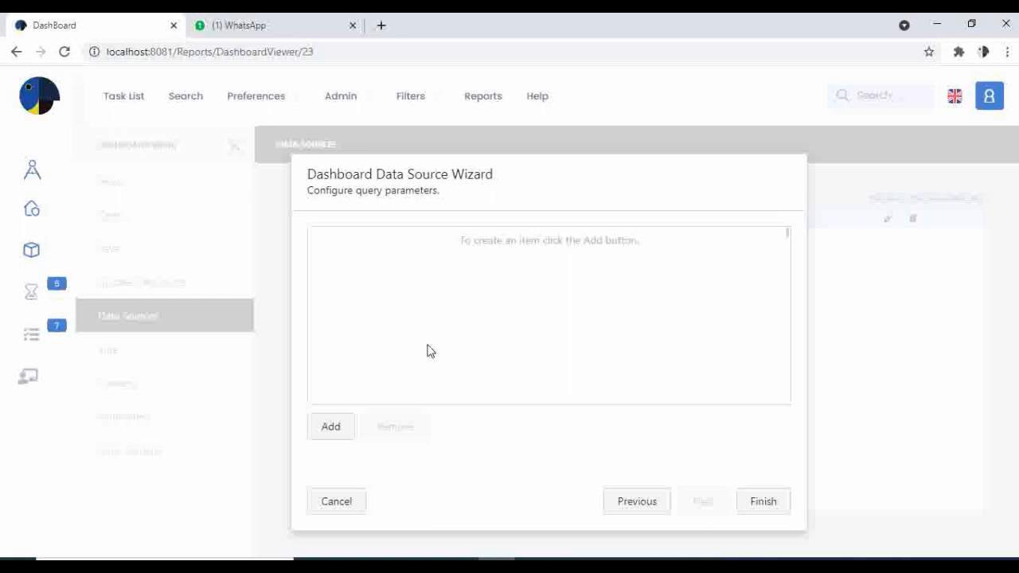
Add a query parameter named Start_Date and set its type to Expression.
{"action": "left_click", "coordinate": [334, 430]}
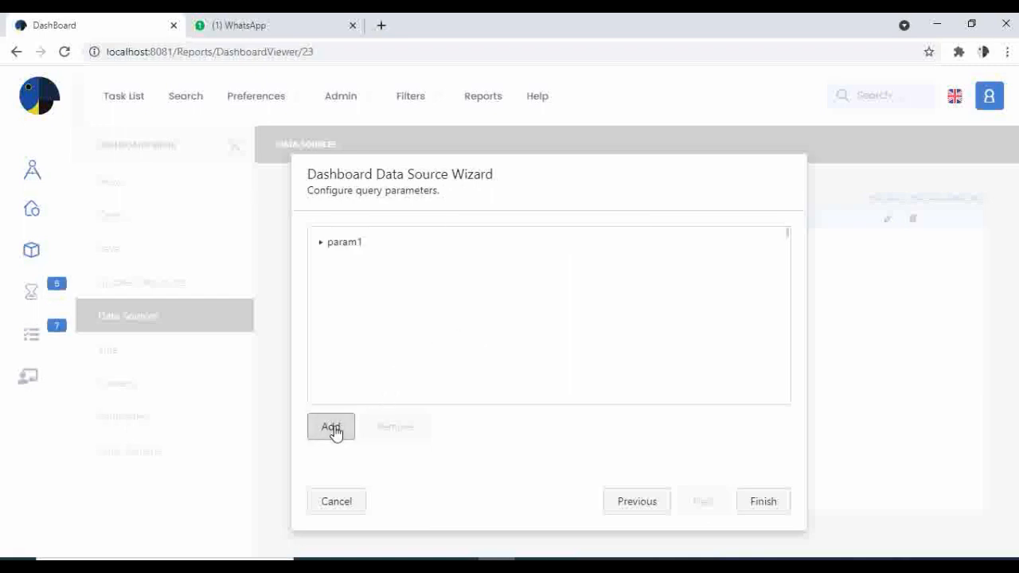
{"action": "double_click", "coordinate": [353, 246]}
{"action": "left_click", "coordinate": [358, 244]}
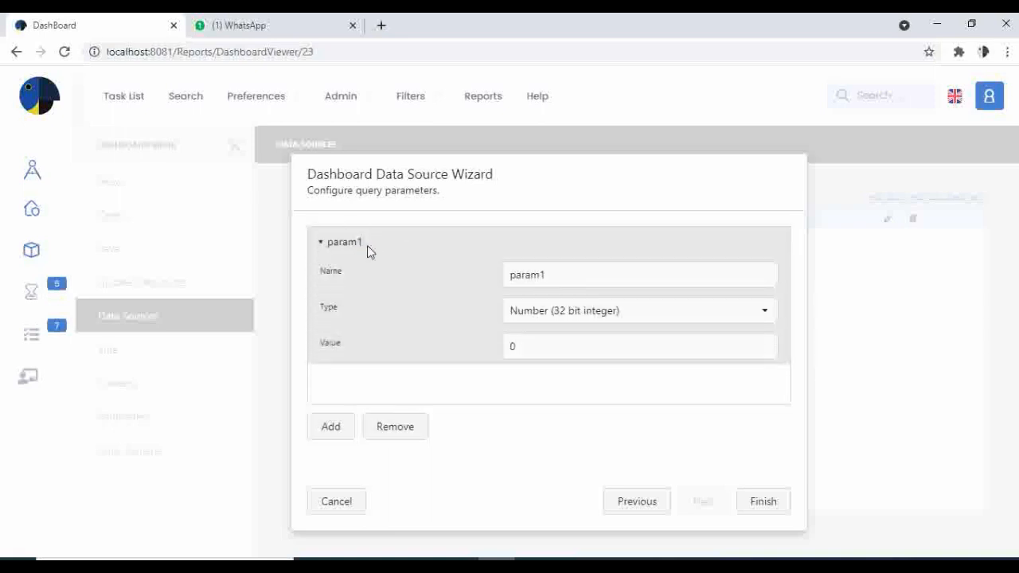
{"action": "left_click_drag", "start_coordinate": [616, 277], "coordinate": [302, 266]}
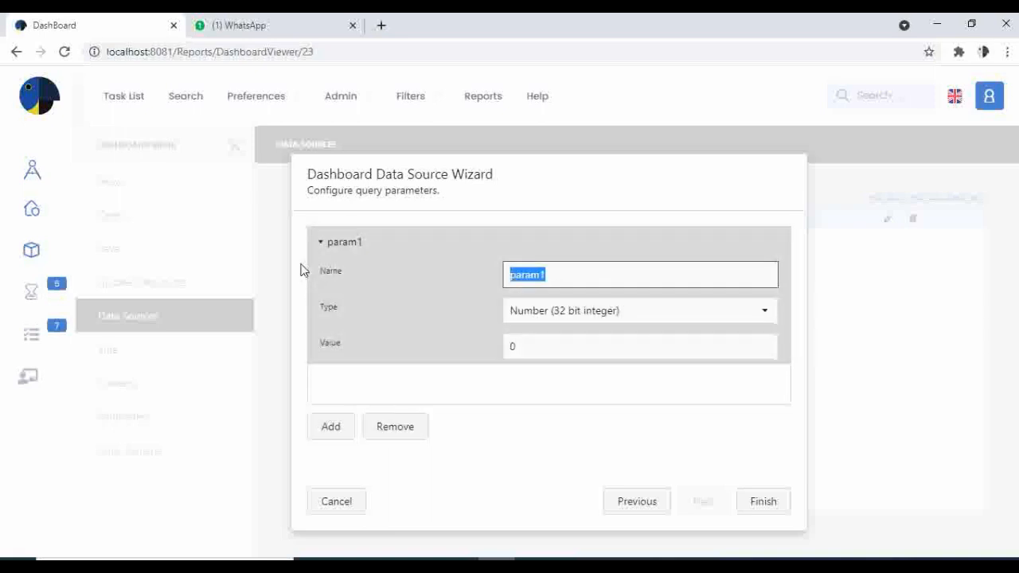
{"action": "type", "text": "Start_Date"}
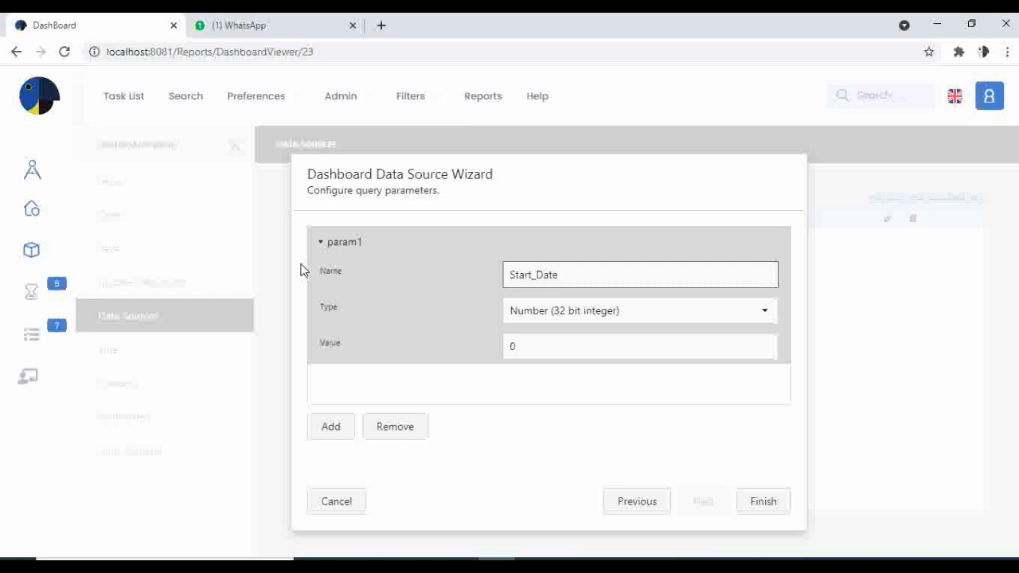
{"action": "left_click", "coordinate": [562, 320]}
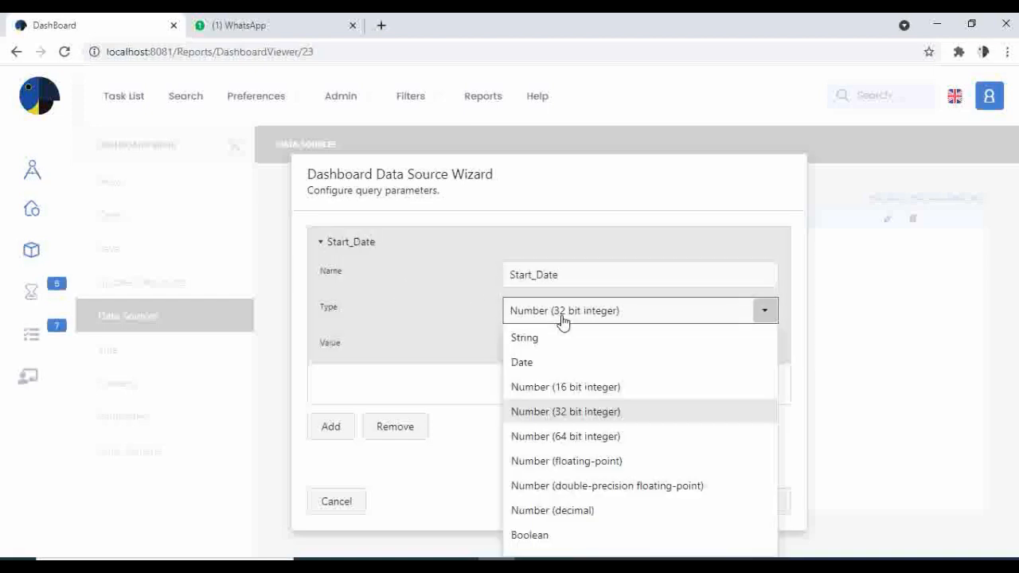
{"action": "scroll", "coordinate": [593, 446], "scroll_direction": "down", "scroll_amount": 1}
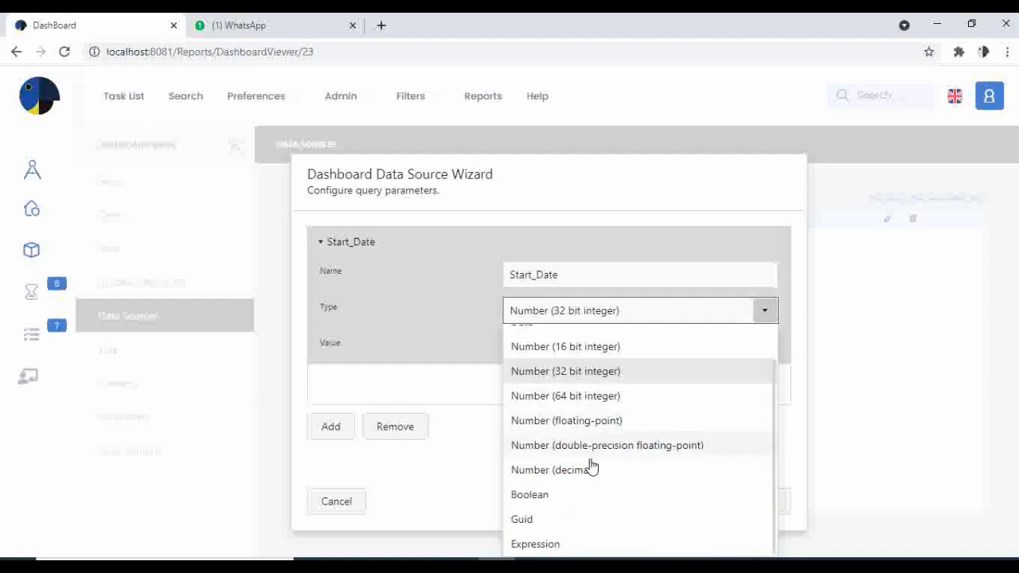
{"action": "left_click", "coordinate": [544, 548]}
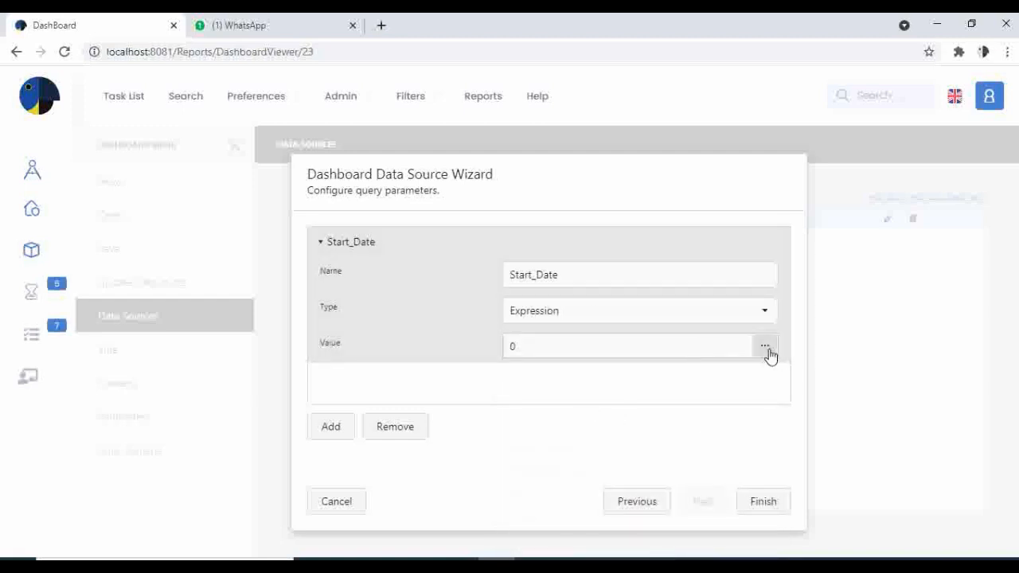
Set the Start_Date query parameter's value to the expression [Parameters.Start_Date].
{"action": "left_click", "coordinate": [765, 348]}
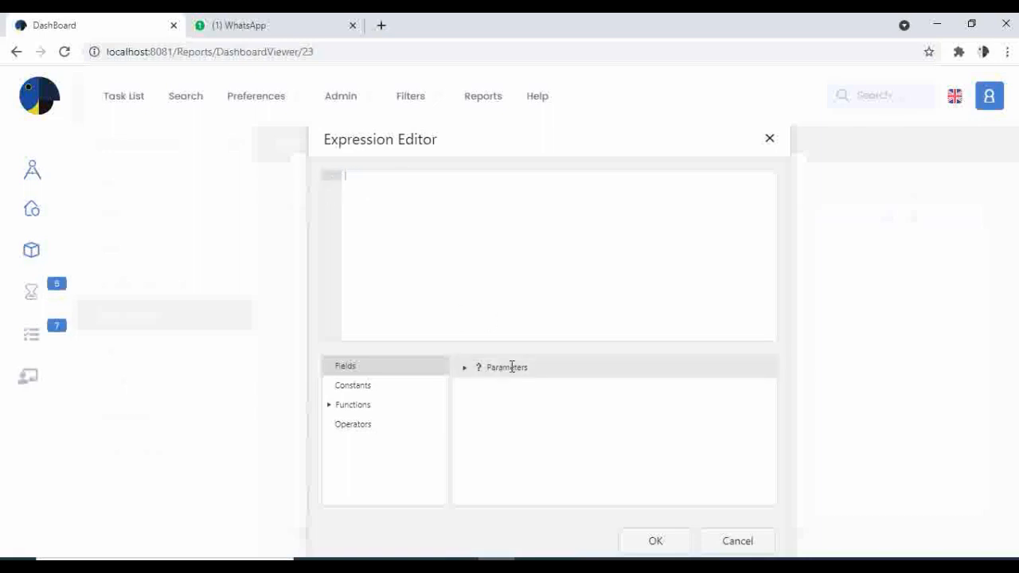
{"action": "left_click", "coordinate": [466, 369]}
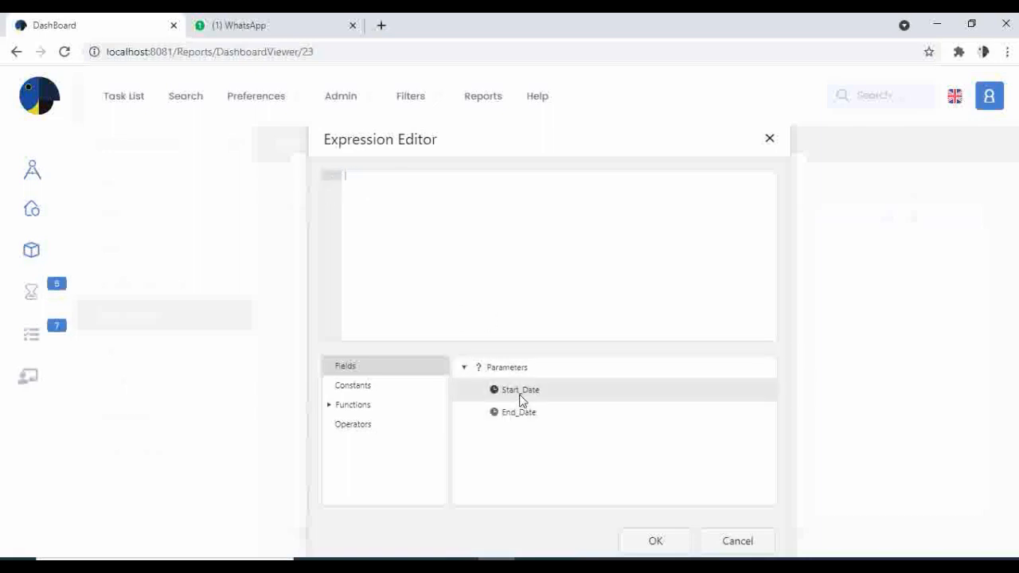
{"action": "double_click", "coordinate": [519, 391]}
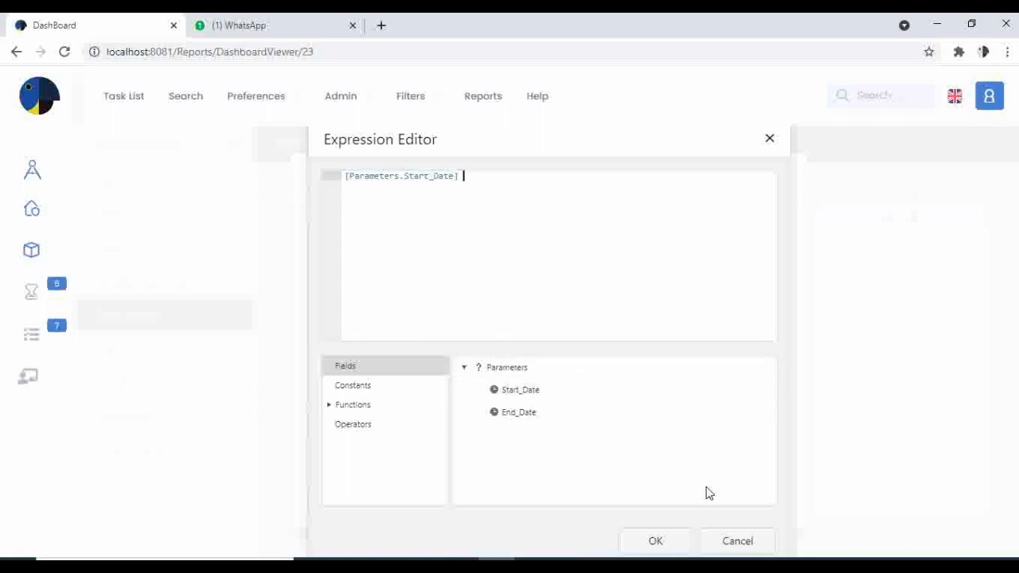
{"action": "left_click", "coordinate": [664, 542]}
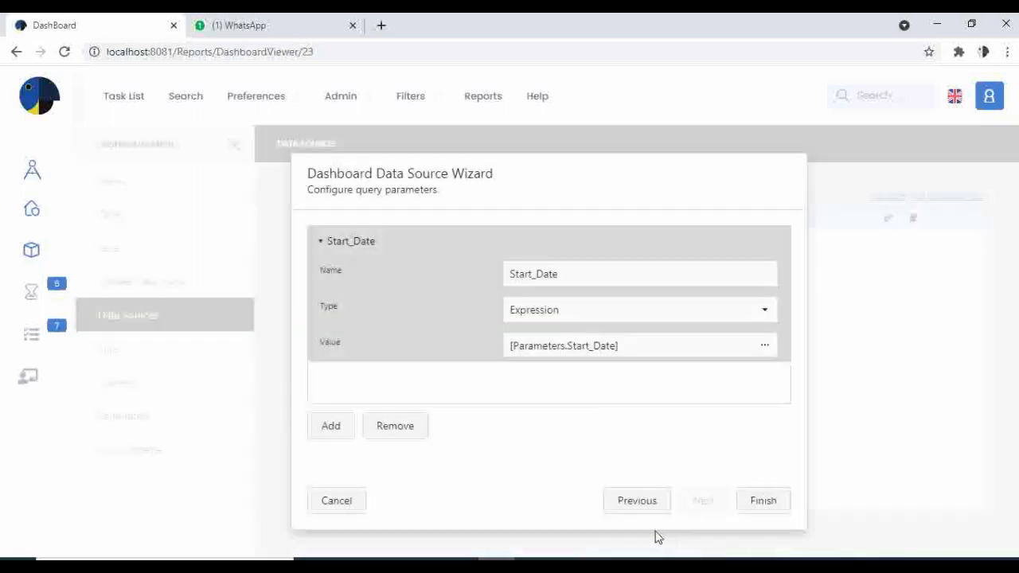
Add a second query parameter named End_Date and set its type to Expression.
{"action": "left_click", "coordinate": [326, 430]}
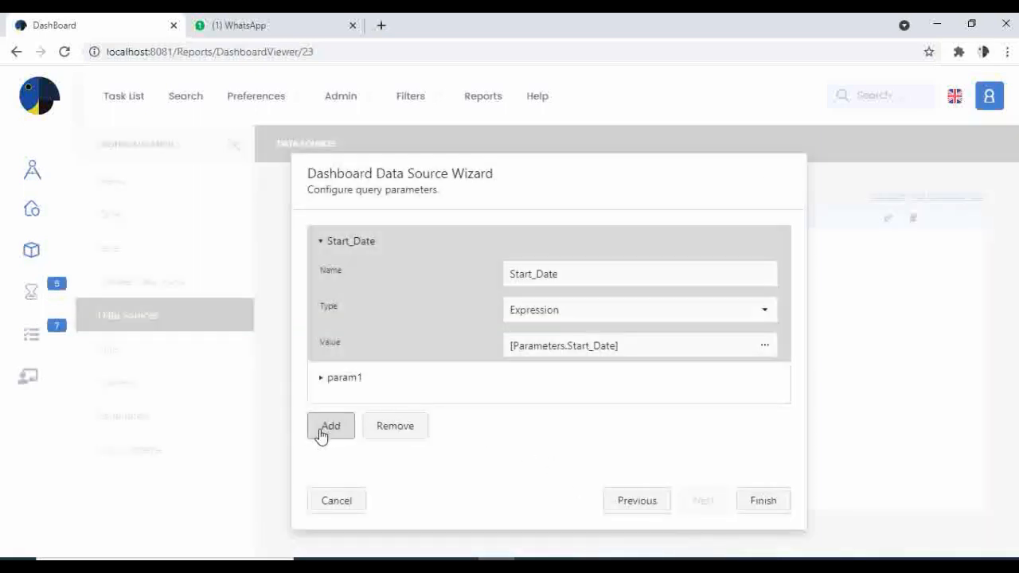
{"action": "left_click", "coordinate": [348, 388]}
{"action": "scroll", "coordinate": [582, 384], "scroll_direction": "down", "scroll_amount": 2}
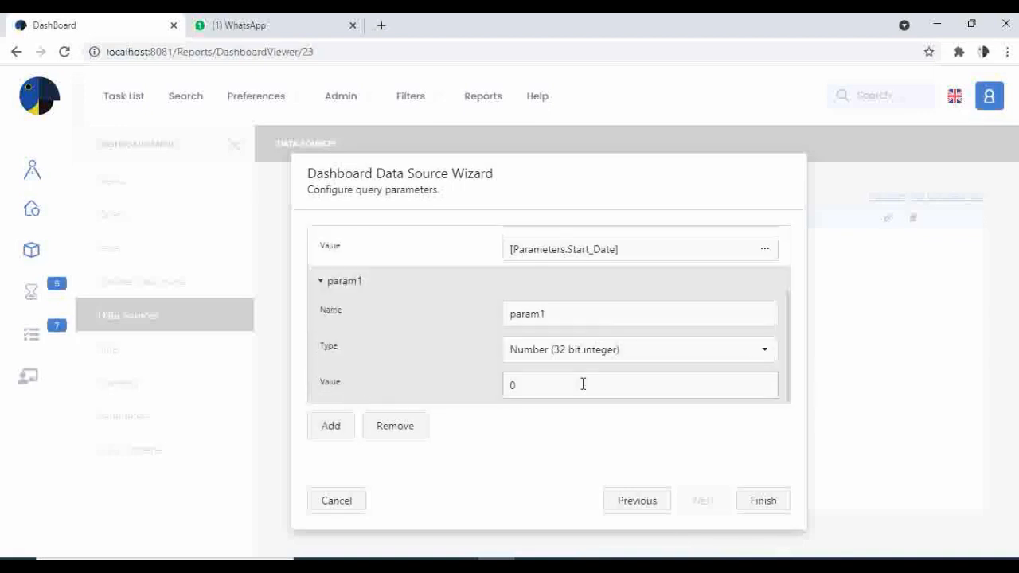
{"action": "left_click_drag", "start_coordinate": [582, 313], "coordinate": [318, 325]}
{"action": "type", "text": "End"}
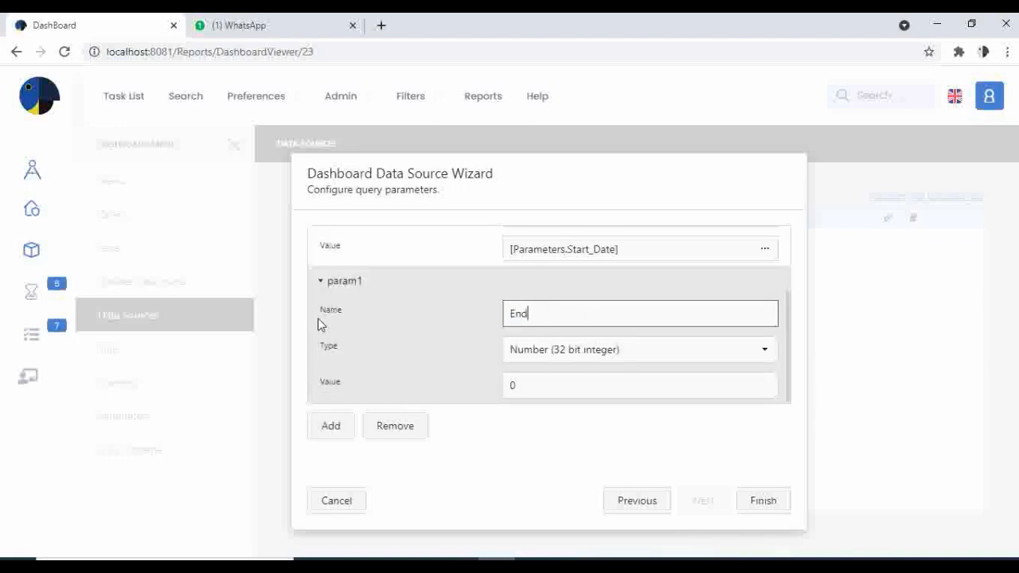
{"action": "type", "text": "_Date"}
{"action": "left_click", "coordinate": [570, 356]}
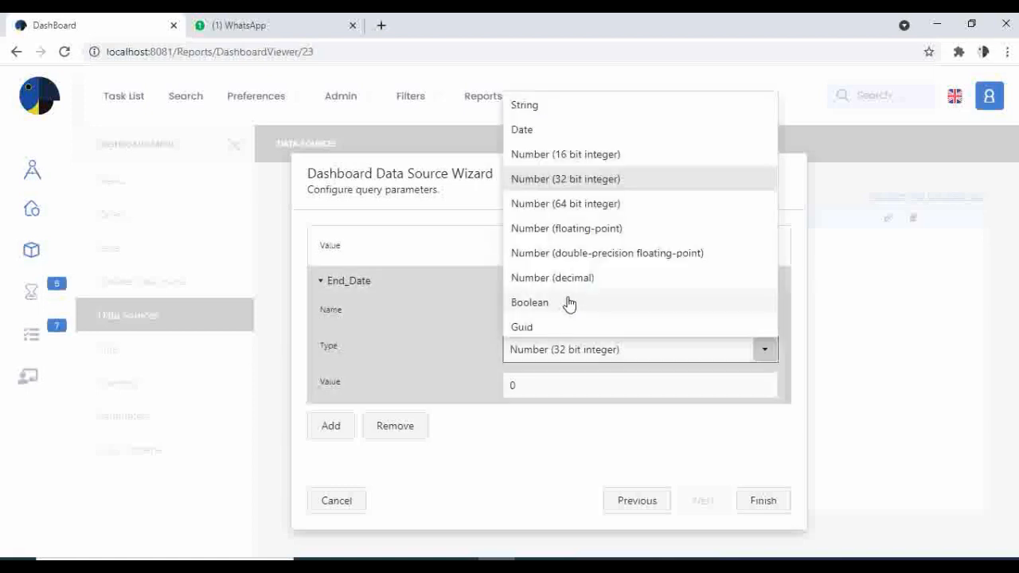
{"action": "scroll", "coordinate": [565, 311], "scroll_direction": "down", "scroll_amount": 1}
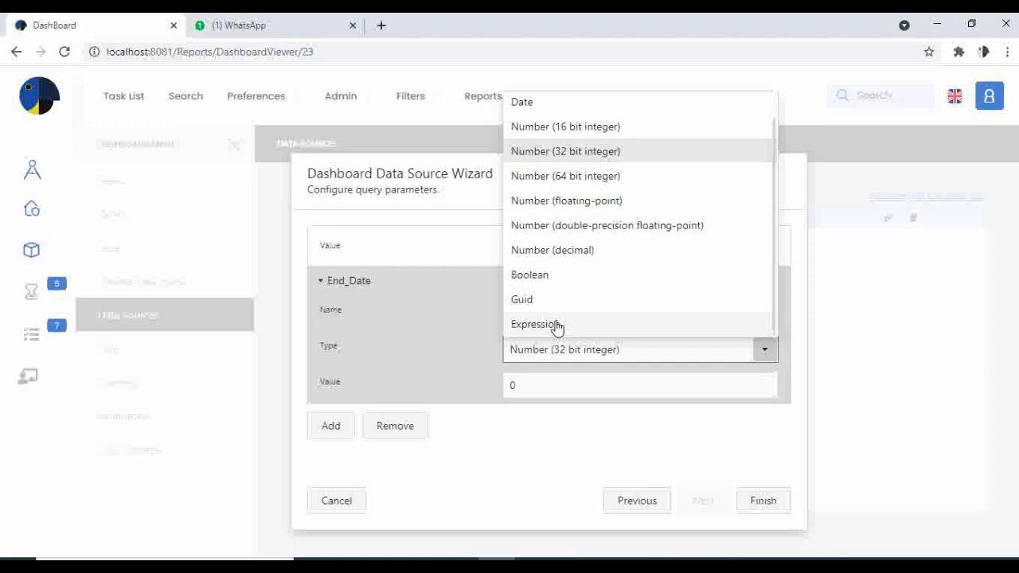
{"action": "left_click", "coordinate": [556, 326]}
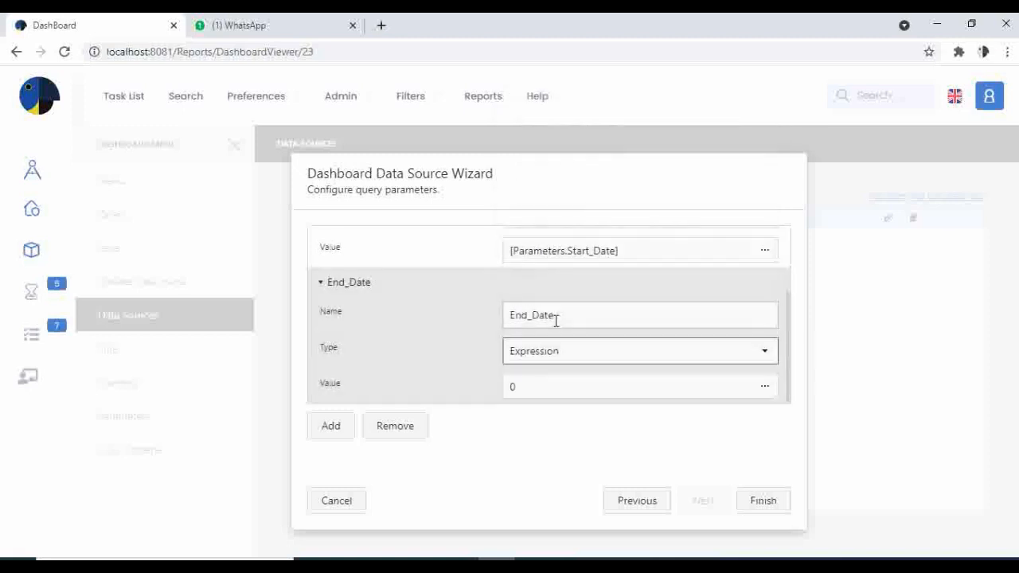
Set the End_Date query parameter's value to the expression [Parameters.End_Date] and finish the data source wizard.
{"action": "left_click", "coordinate": [765, 394]}
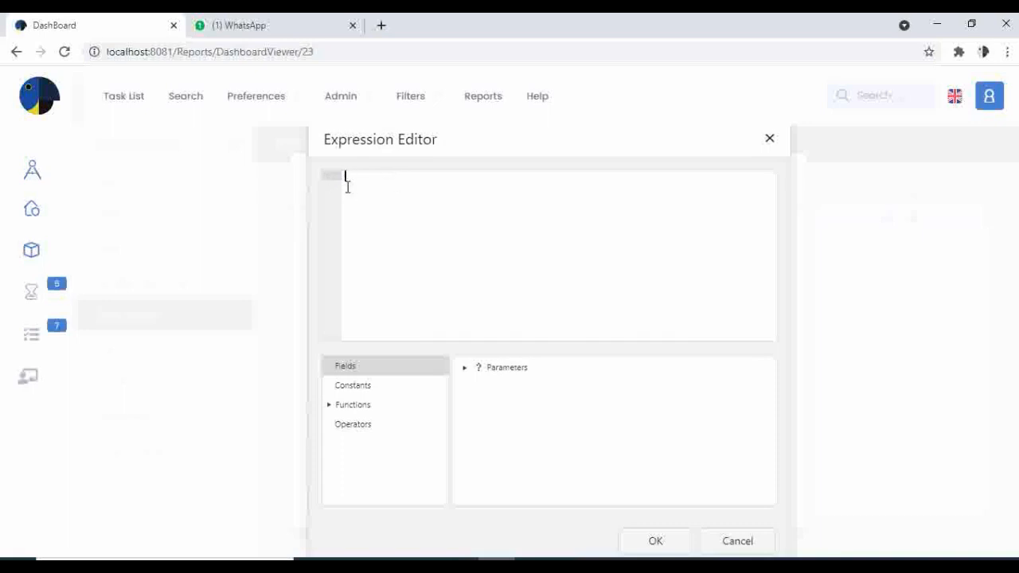
{"action": "left_click", "coordinate": [466, 371]}
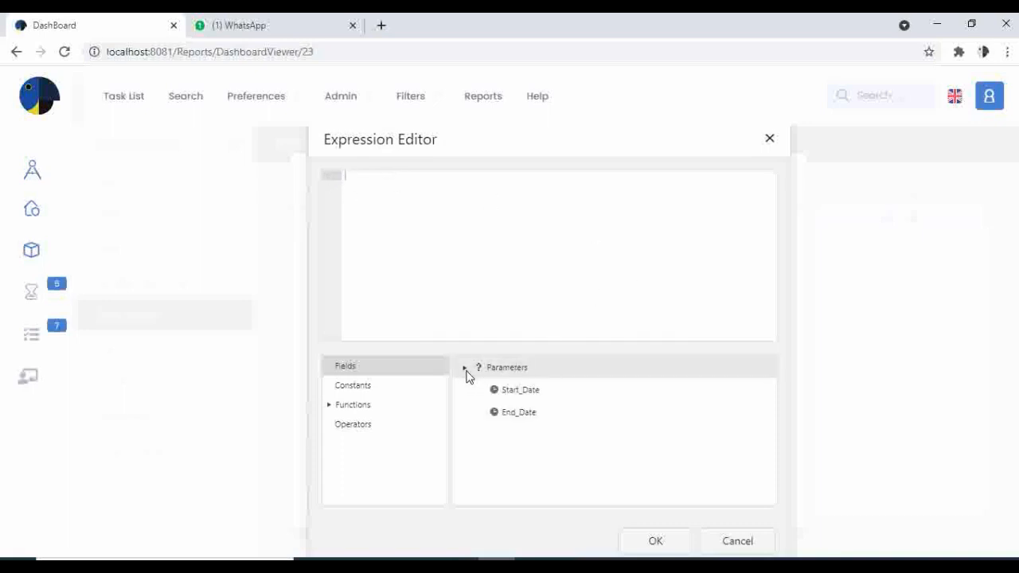
{"action": "double_click", "coordinate": [518, 412]}
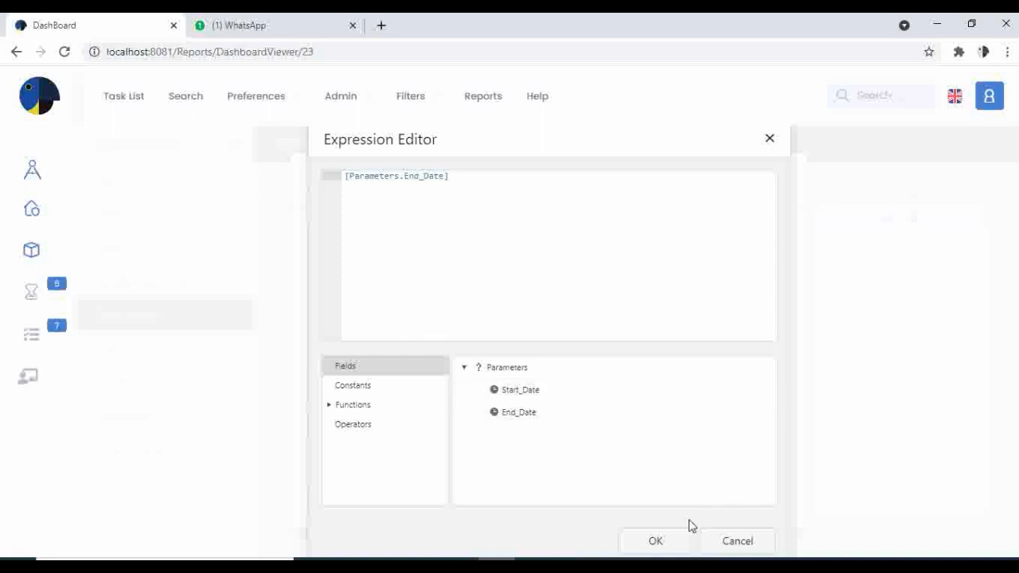
{"action": "left_click", "coordinate": [658, 533]}
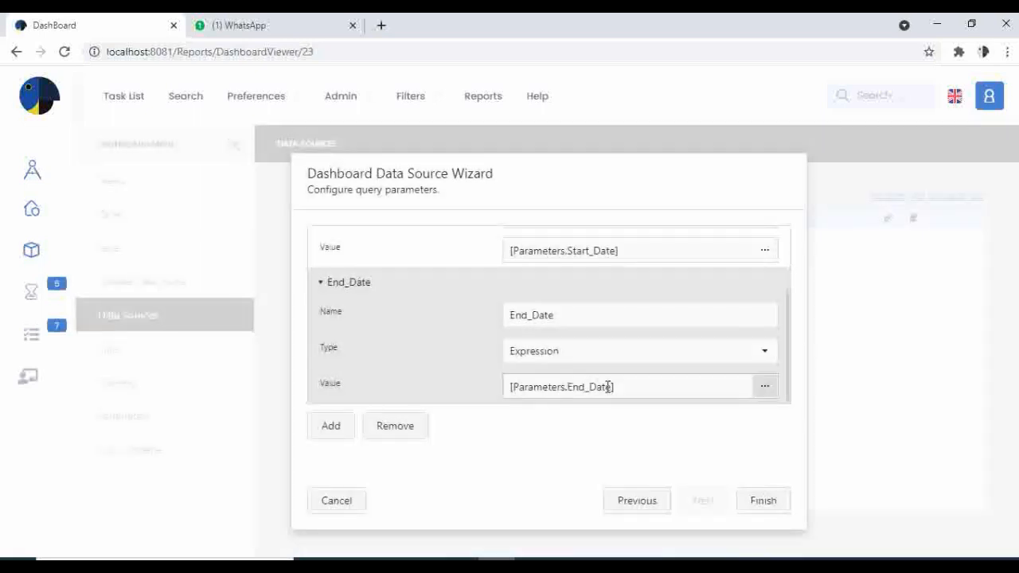
{"action": "left_click", "coordinate": [766, 504]}
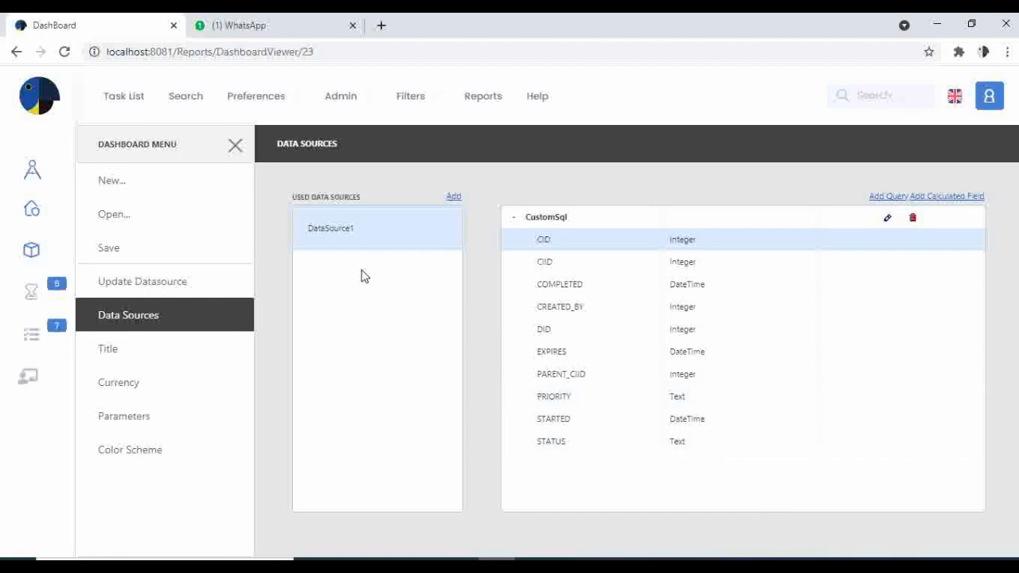
{"action": "left_click", "coordinate": [137, 319]}
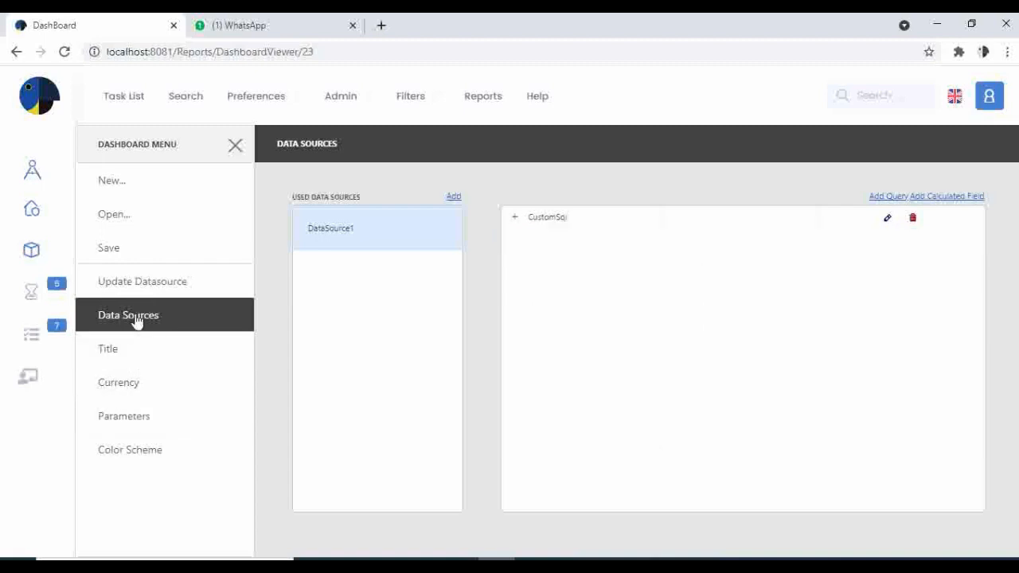
{"action": "left_click", "coordinate": [888, 219]}
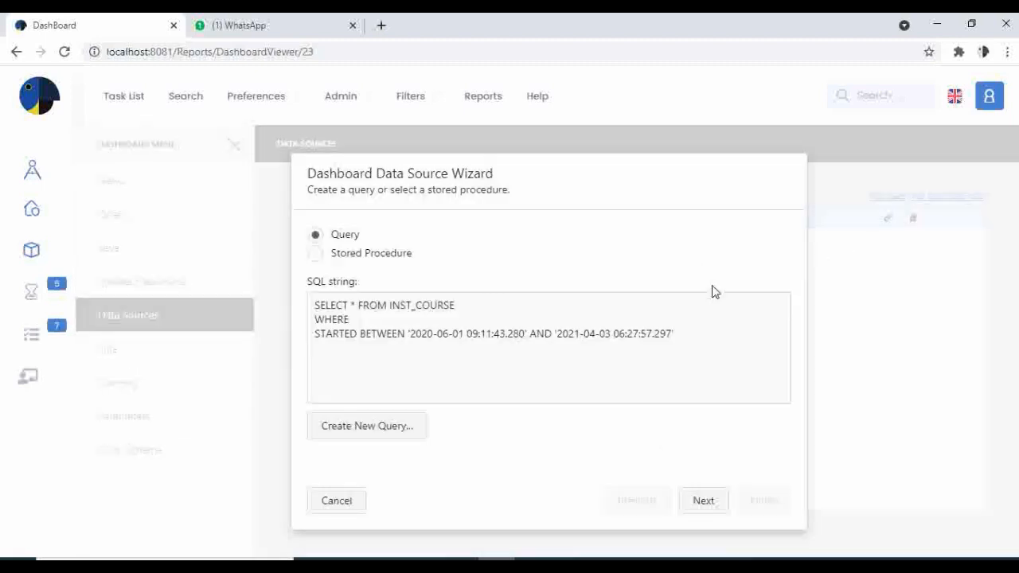
{"action": "double_click", "coordinate": [525, 334]}
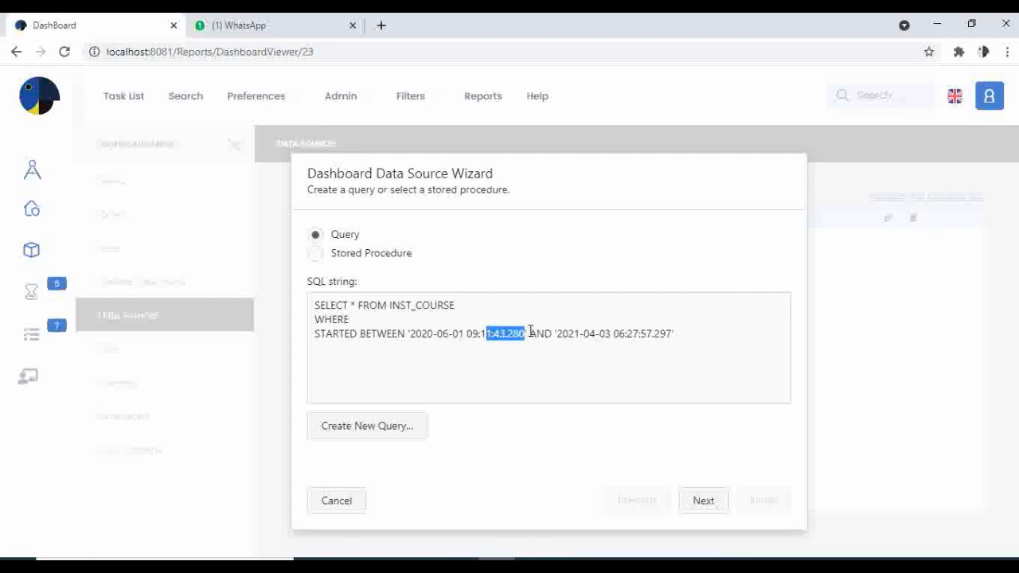
{"action": "left_click_drag", "start_coordinate": [527, 333], "coordinate": [411, 333]}
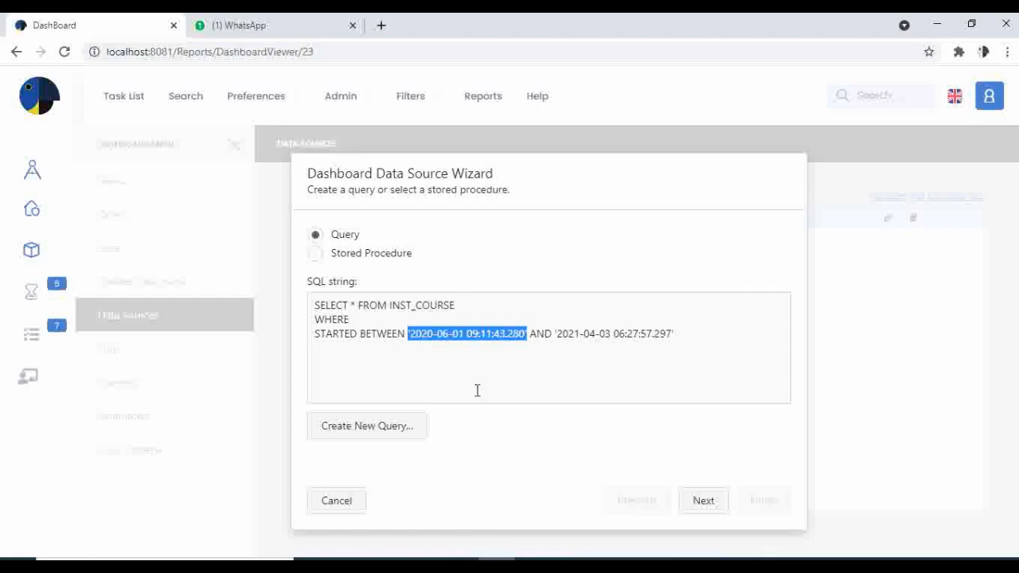
{"action": "type", "text": "@"}
{"action": "type", "text": "Start"}
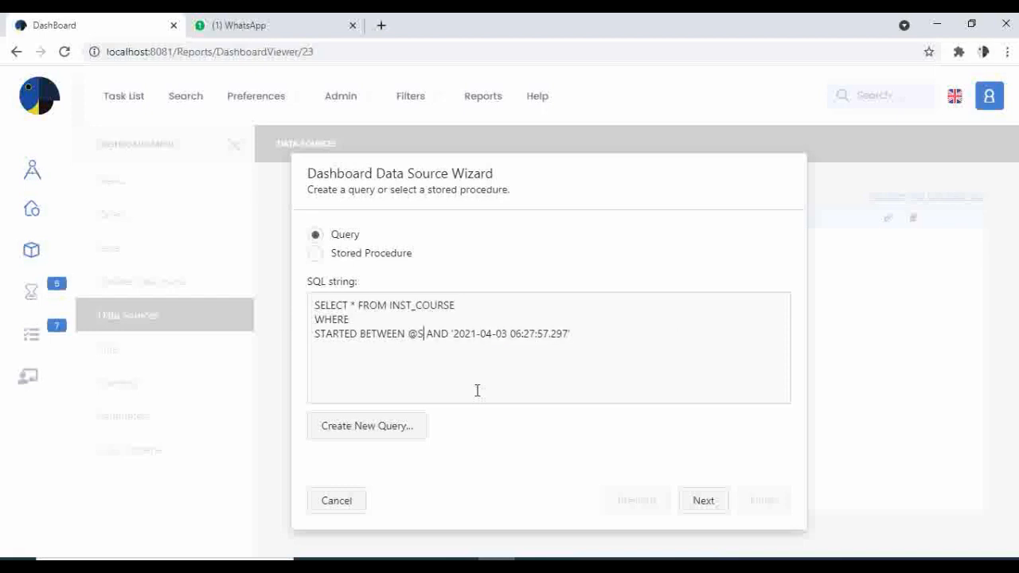
{"action": "type", "text": "_Date"}
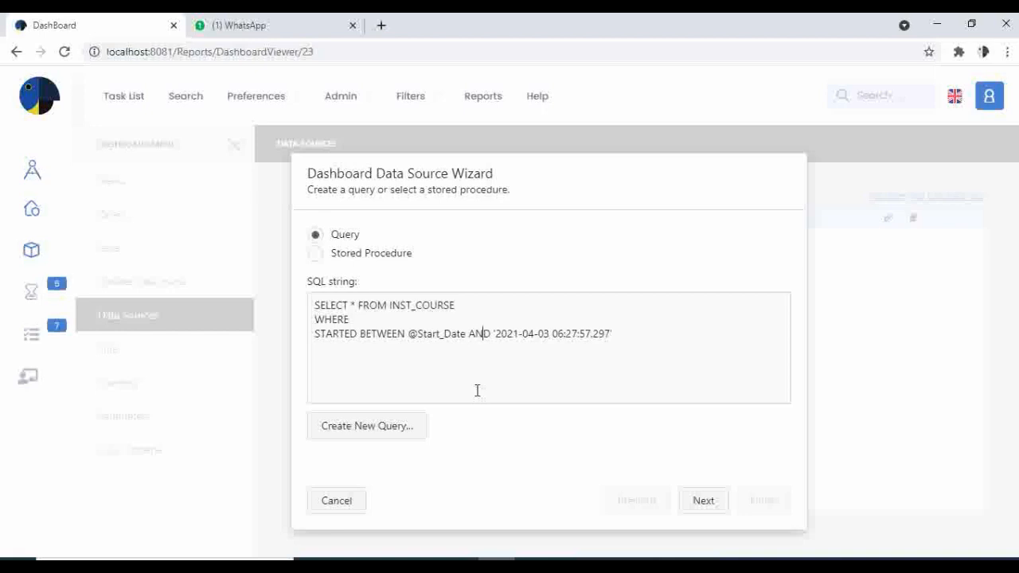
{"action": "key", "text": "Right"}
{"action": "key", "text": "Right"}
{"action": "key", "text": "shift+Right"}
{"action": "key", "text": "shift+Right"}
{"action": "key", "text": "shift+Right"}
{"action": "key", "text": "shift+Right"}
{"action": "key", "text": "shift+Right"}
{"action": "key", "text": "shift+Right"}
{"action": "key", "text": "shift+Right"}
{"action": "key", "text": "shift+Right"}
{"action": "key", "text": "shift+Right"}
{"action": "key", "text": "shift+Right"}
{"action": "key", "text": "shift+Right"}
{"action": "key", "text": "shift+Right"}
{"action": "key", "text": "shift+Right"}
{"action": "key", "text": "shift+Right"}
{"action": "key", "text": "shift+Right"}
{"action": "key", "text": "shift+Right"}
{"action": "key", "text": "shift+Right"}
{"action": "key", "text": "shift+Right"}
{"action": "key", "text": "shift+Right"}
{"action": "key", "text": "shift+Right"}
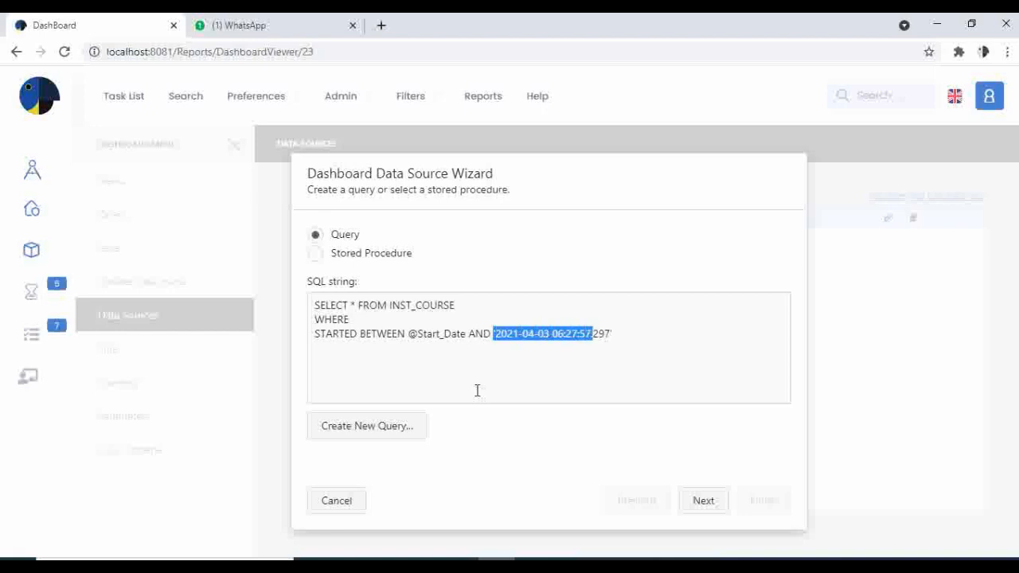
{"action": "key", "text": "shift+Right"}
{"action": "key", "text": "shift+Right"}
{"action": "key", "text": "shift+Right"}
{"action": "key", "text": "shift+Right"}
{"action": "key", "text": "shift+Right"}
{"action": "type", "text": "@Em"}
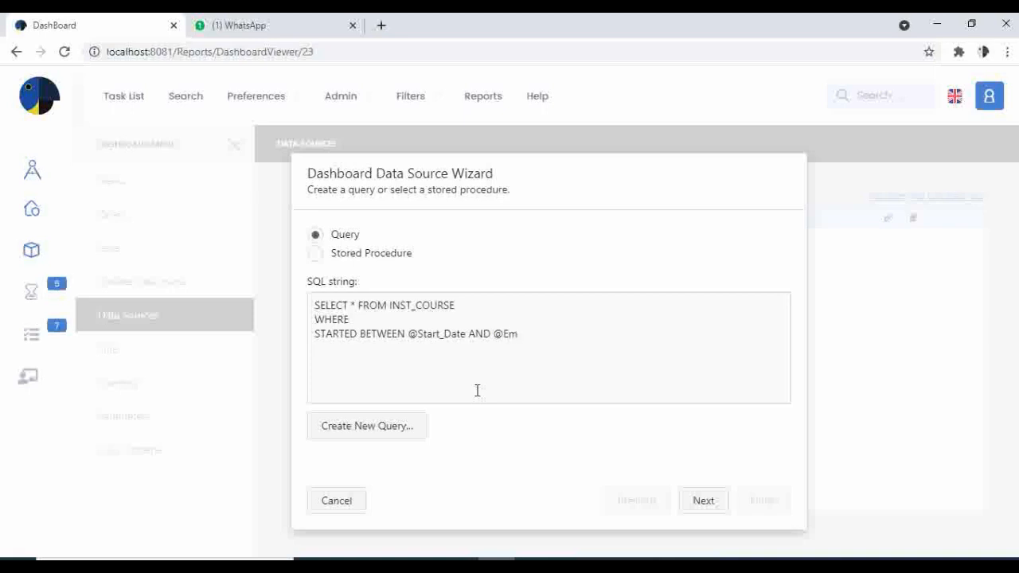
{"action": "key", "text": "BackSpace"}
{"action": "type", "text": "nd_Date"}
{"action": "left_click", "coordinate": [709, 507]}
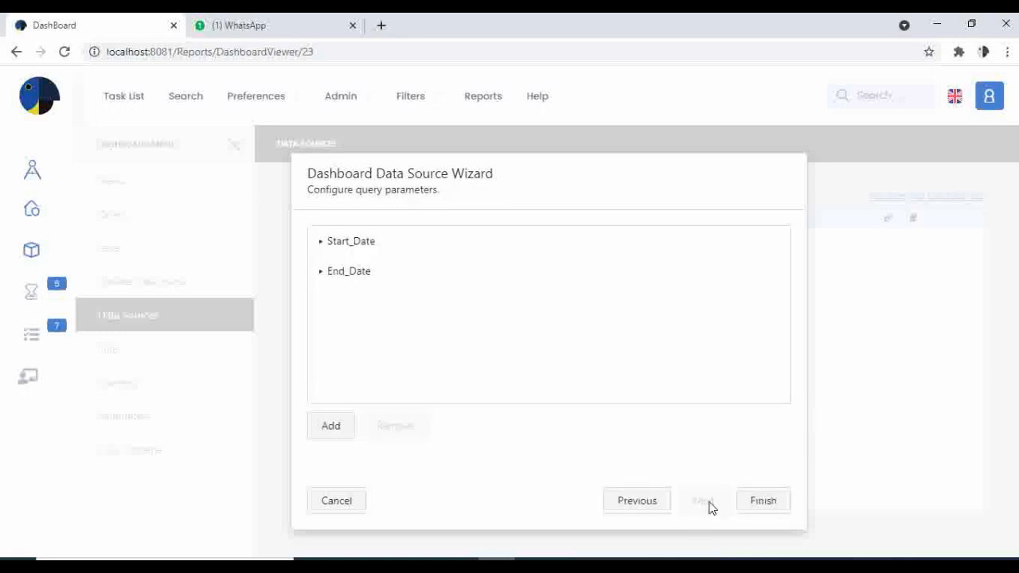
{"action": "left_click", "coordinate": [766, 505]}
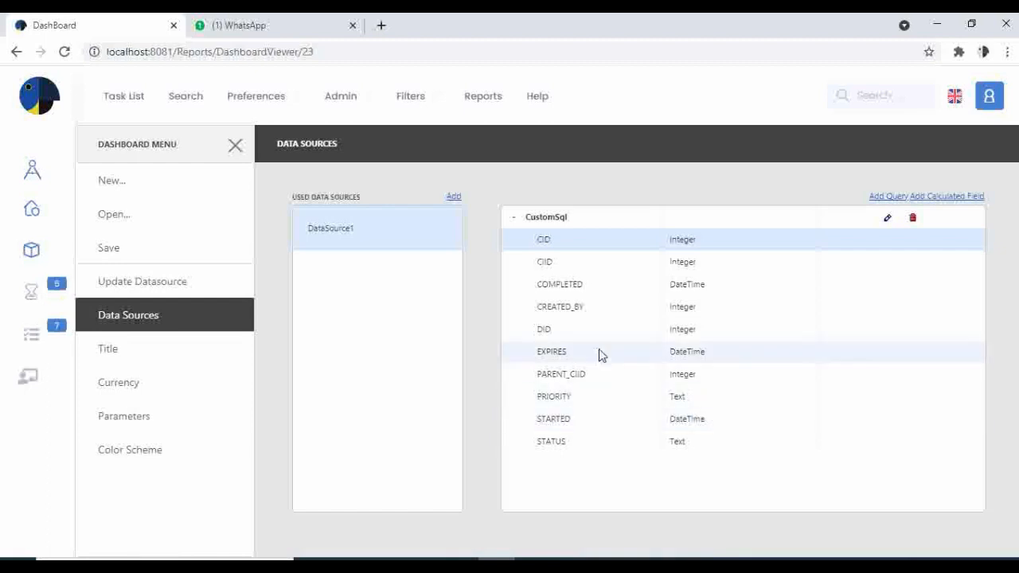
Return to the dashboard grid and look at the filter values of the STARTED column.
{"action": "left_click", "coordinate": [235, 148]}
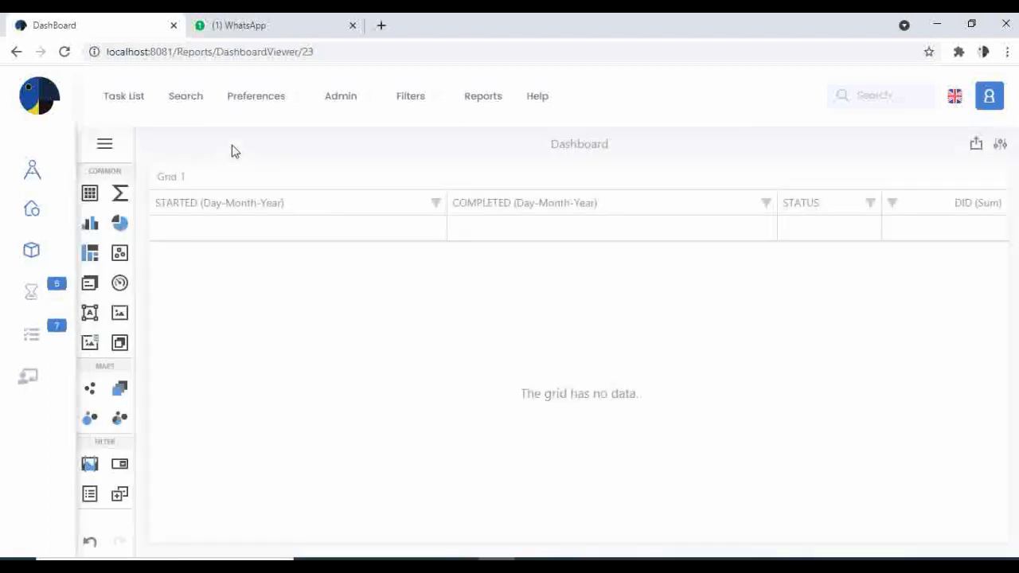
{"action": "left_click", "coordinate": [336, 216]}
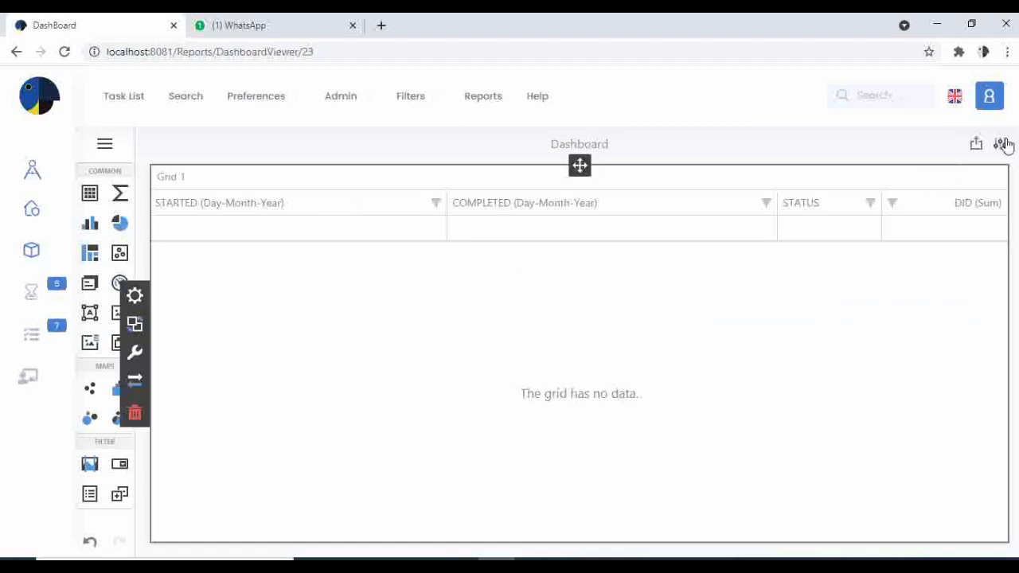
{"action": "left_click", "coordinate": [435, 204]}
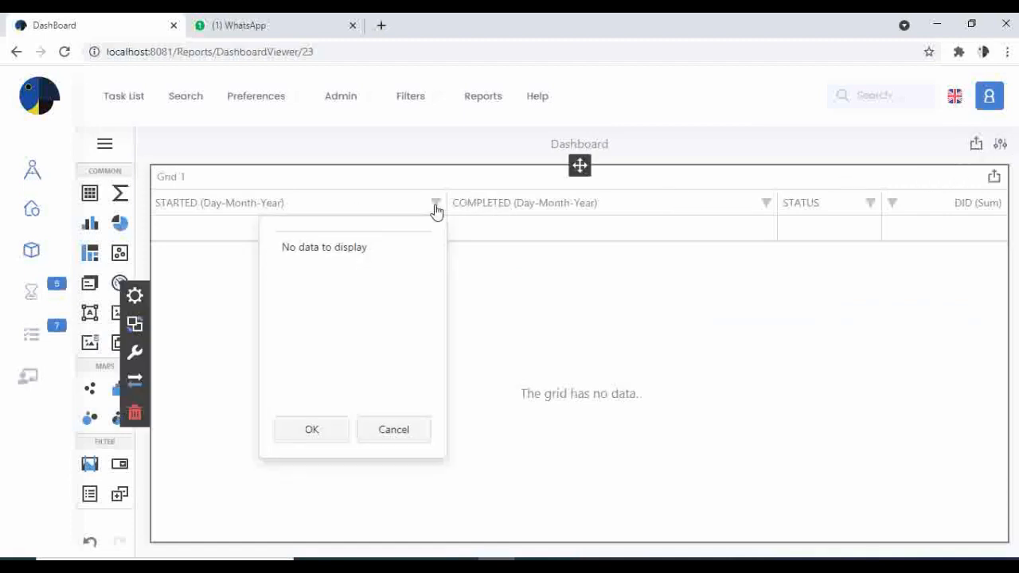
{"action": "left_click", "coordinate": [836, 160]}
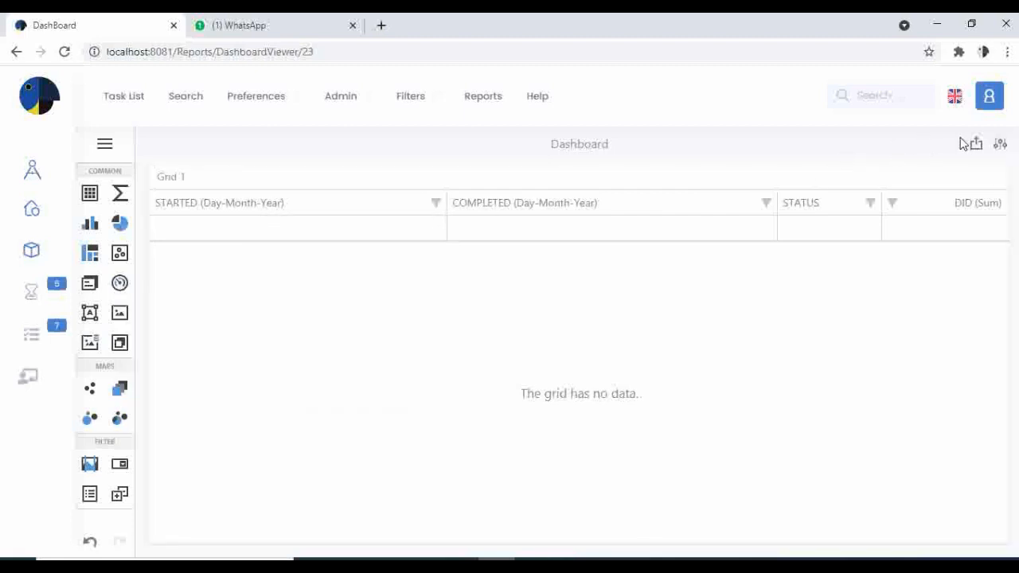
Open the dashboard parameters and set Start_Date to 1/1/2020.
{"action": "left_click", "coordinate": [1000, 146]}
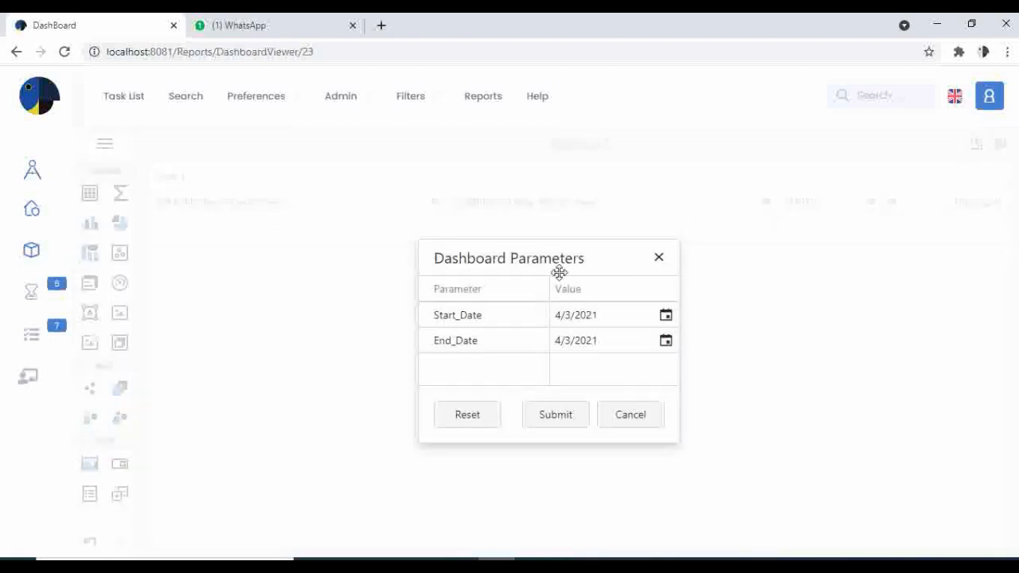
{"action": "left_click_drag", "start_coordinate": [560, 271], "coordinate": [425, 313]}
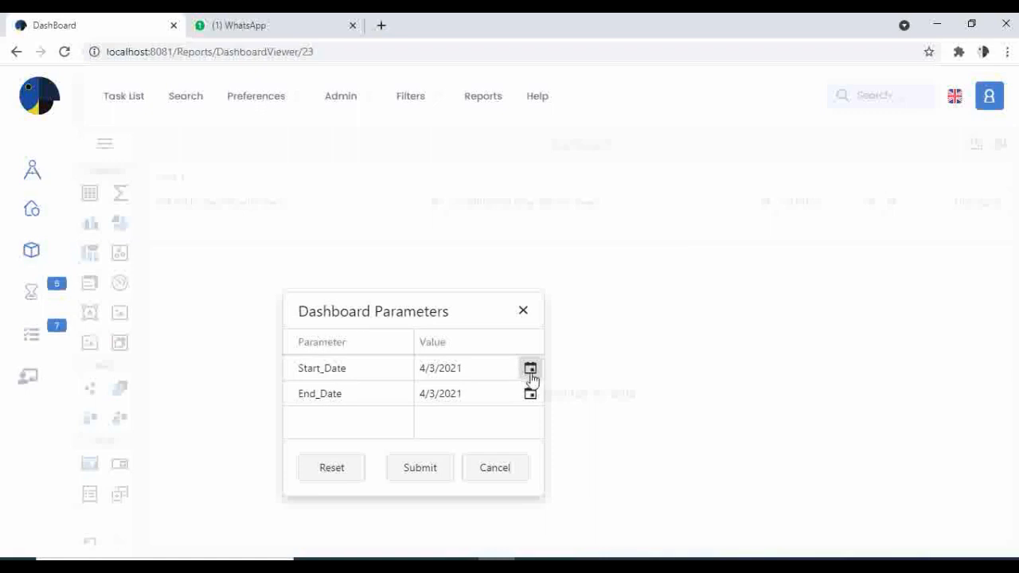
{"action": "left_click", "coordinate": [531, 371]}
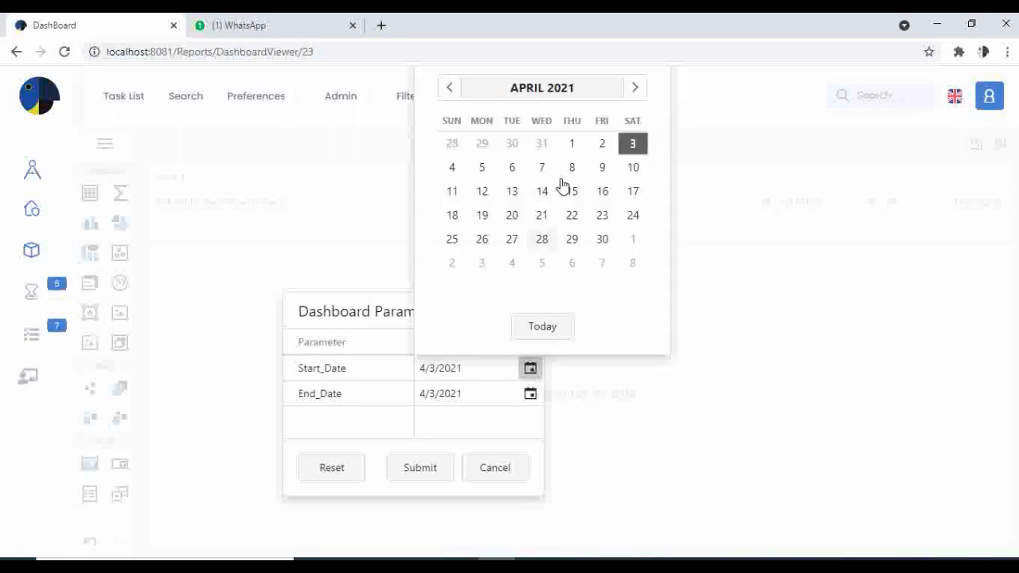
{"action": "left_click", "coordinate": [449, 87]}
{"action": "left_click", "coordinate": [449, 88]}
{"action": "left_click", "coordinate": [447, 87]}
{"action": "double_click", "coordinate": [448, 88]}
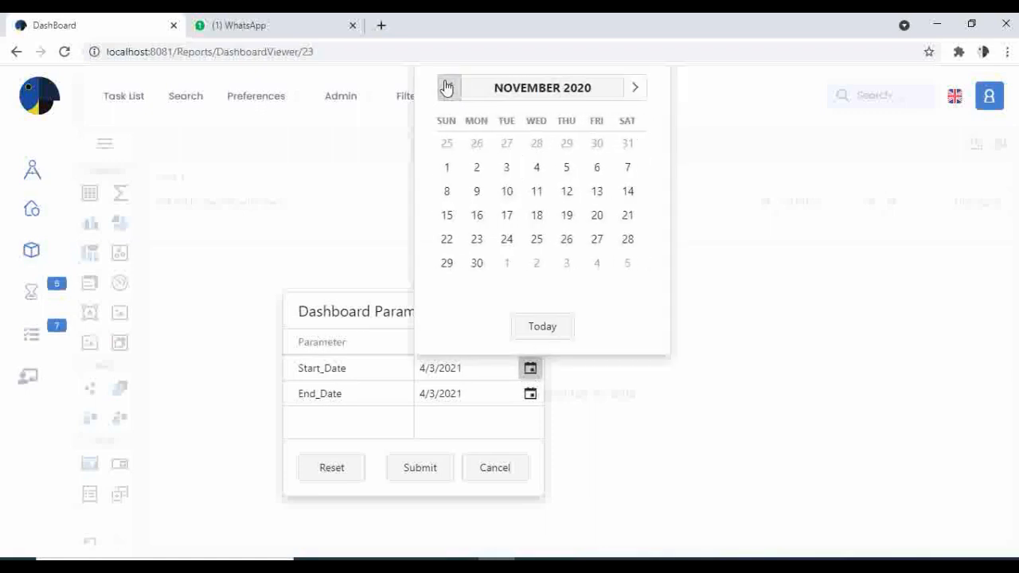
{"action": "double_click", "coordinate": [447, 87]}
{"action": "double_click", "coordinate": [447, 87]}
{"action": "triple_click", "coordinate": [447, 88]}
{"action": "left_click", "coordinate": [448, 88]}
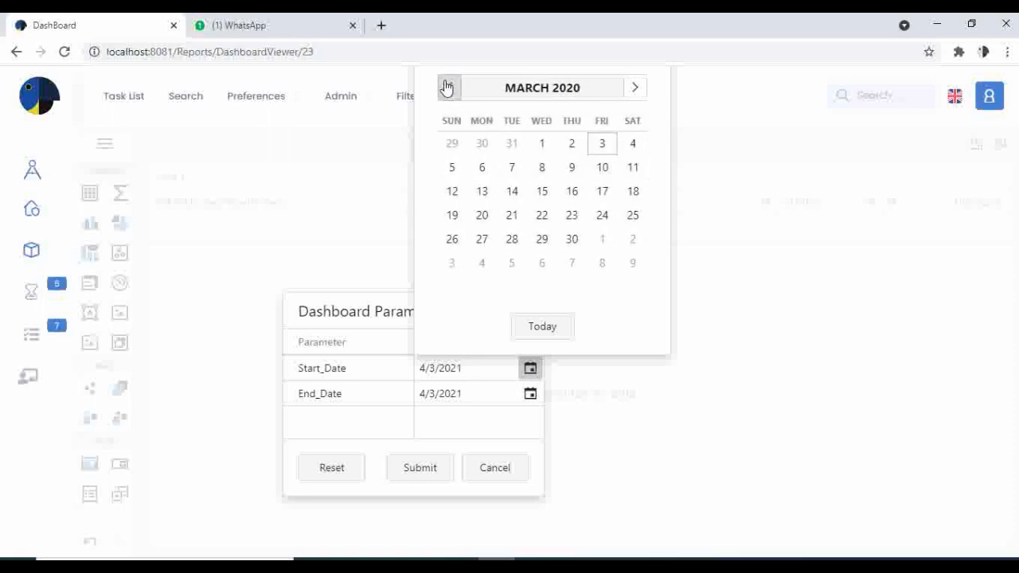
{"action": "left_click", "coordinate": [448, 88]}
{"action": "left_click", "coordinate": [448, 88]}
{"action": "left_click", "coordinate": [543, 144]}
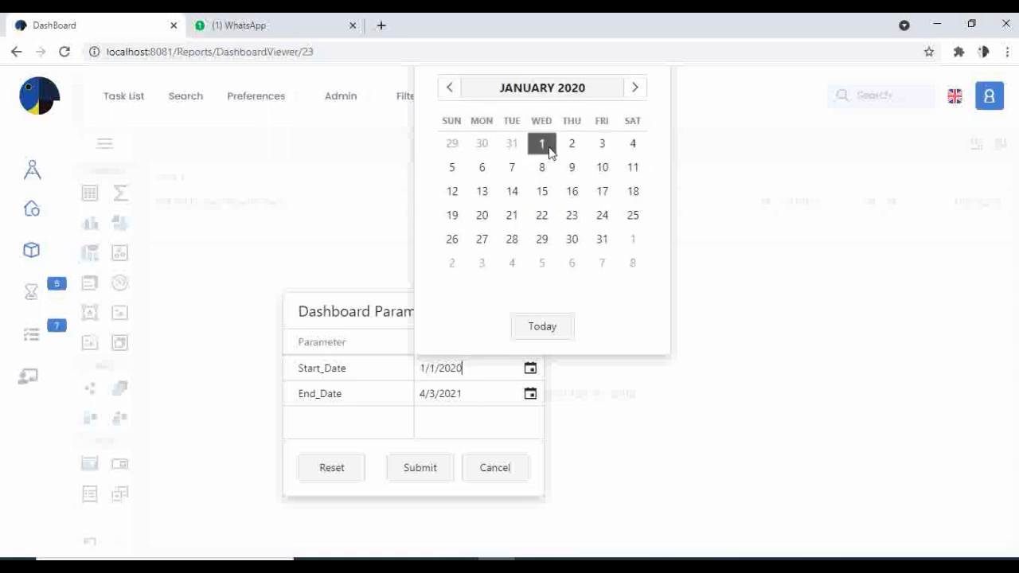
Set the End_Date dashboard parameter to 4/6/2021 and submit the parameter values.
{"action": "left_click", "coordinate": [529, 398]}
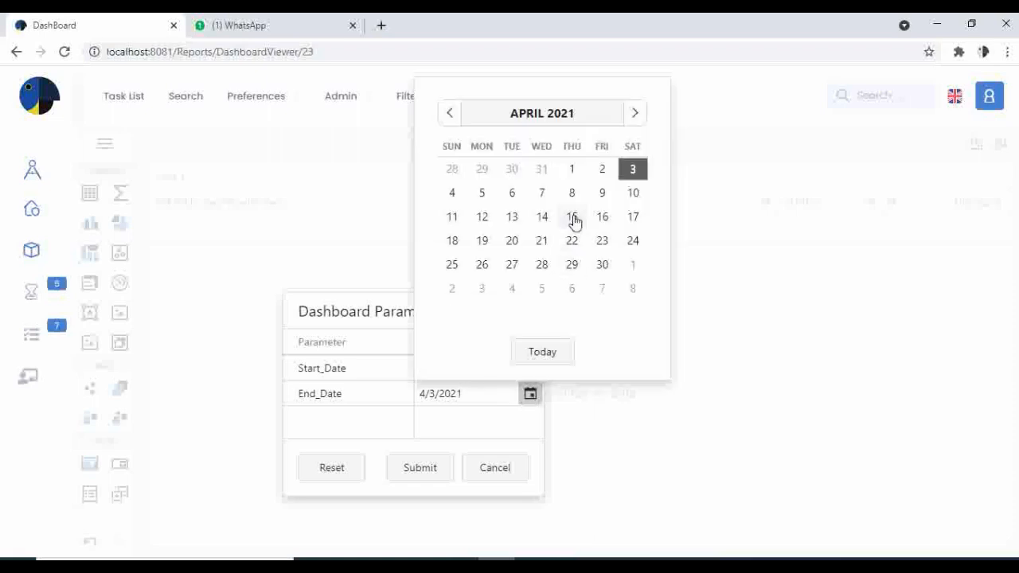
{"action": "left_click", "coordinate": [510, 194]}
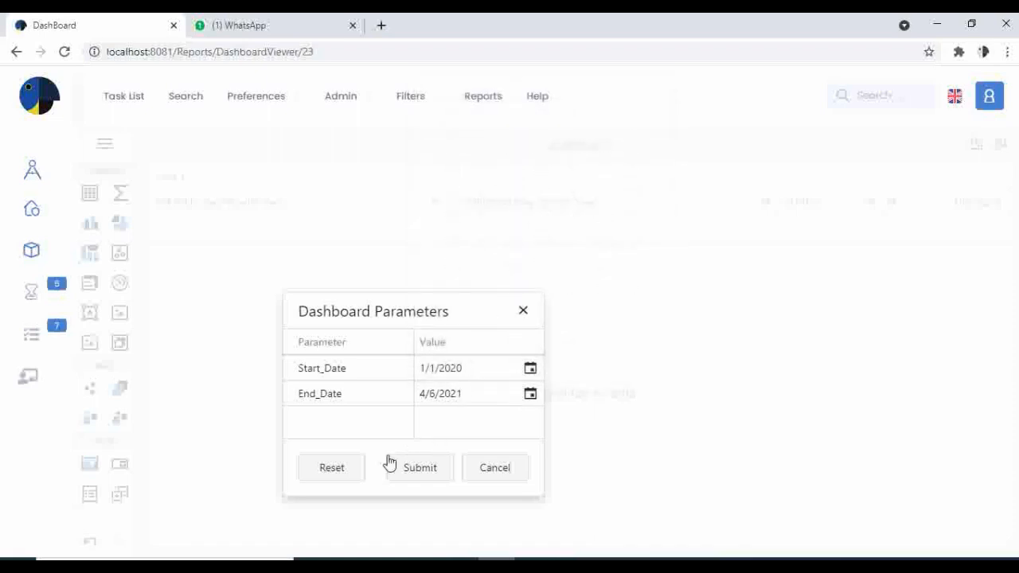
{"action": "left_click", "coordinate": [416, 474]}
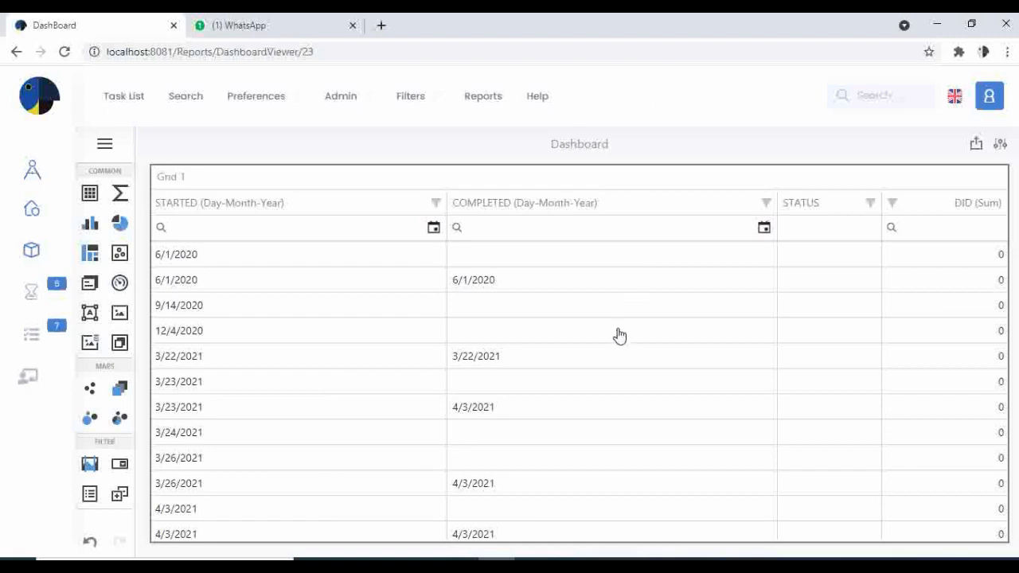